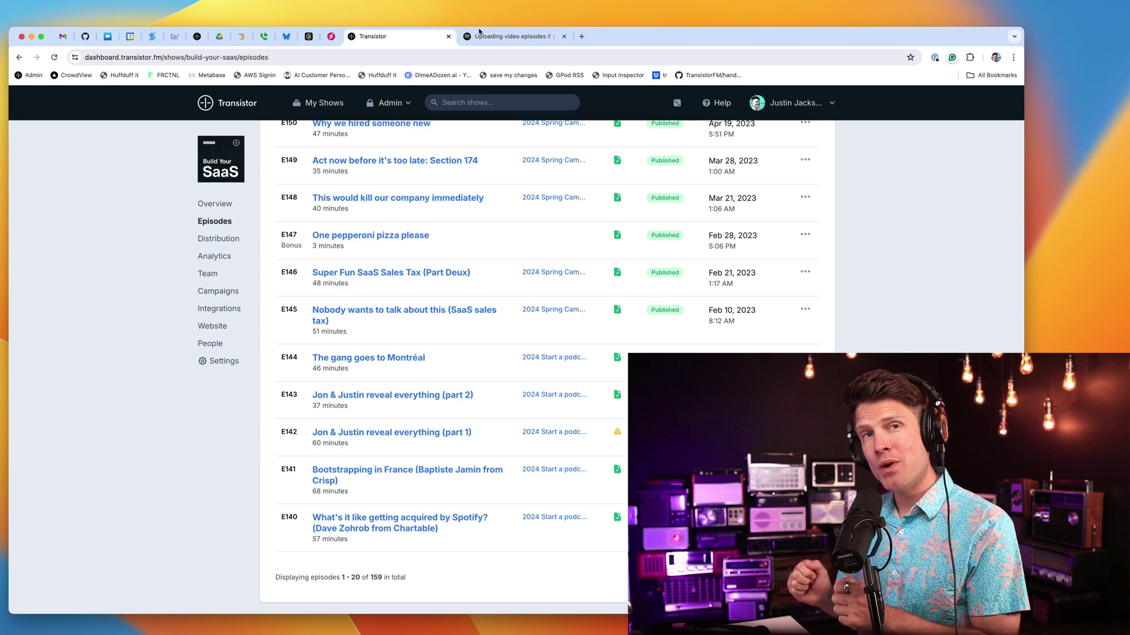
Open Spotify for Podcasters in a new tab from the 'Uploading video episodes' help article
click(488, 37)
click(464, 385)
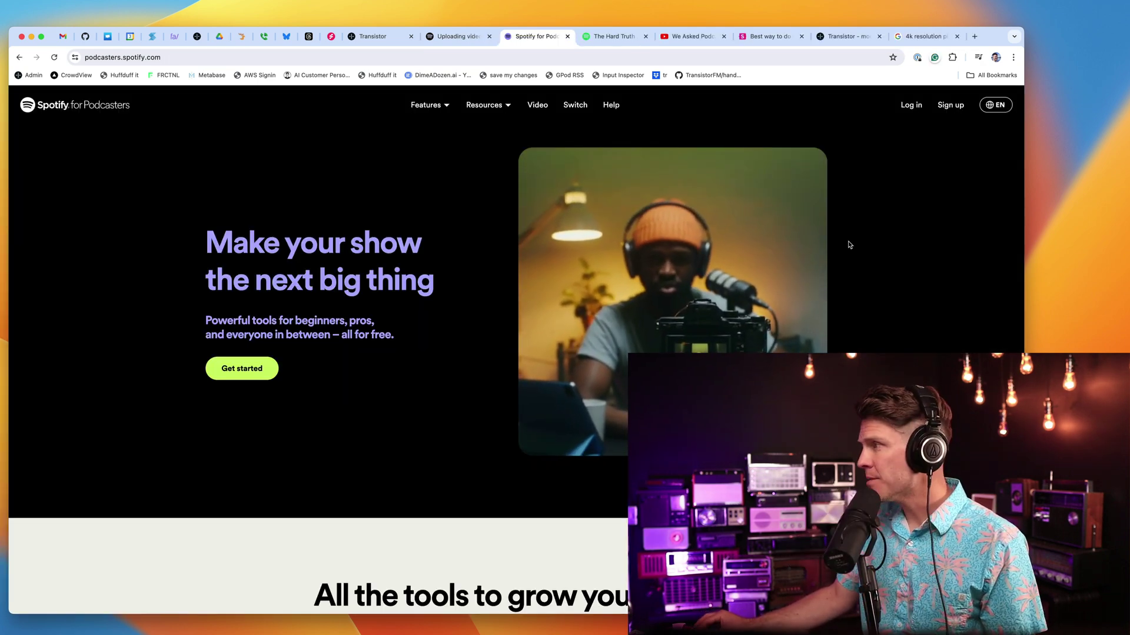
Log into Spotify for Podcasters and choose Add a new podcast from the account menu
click(912, 106)
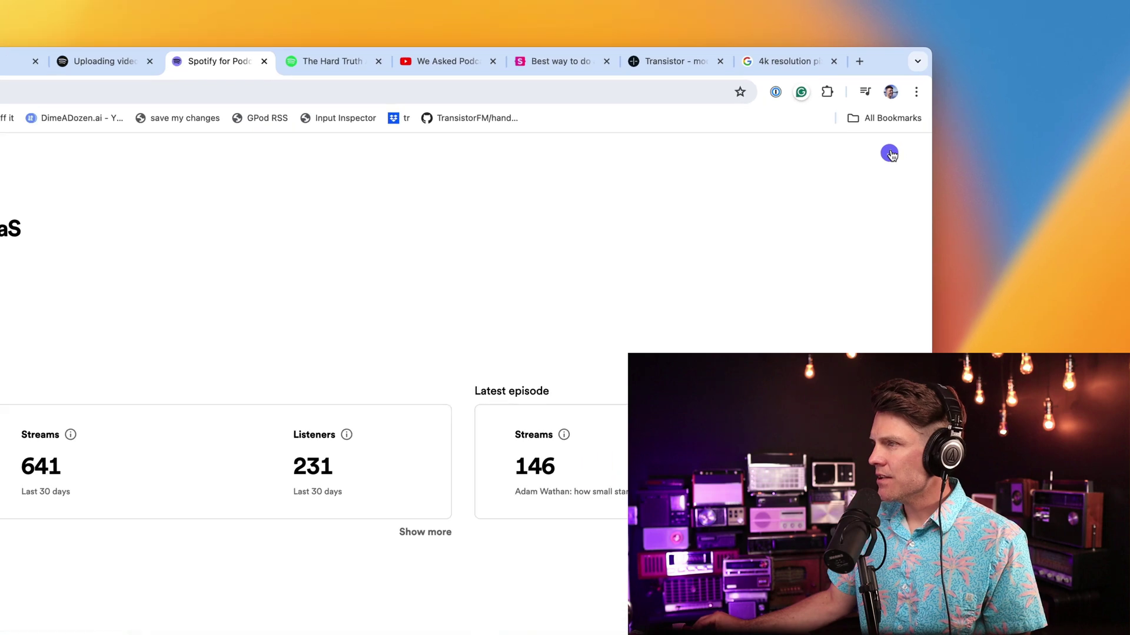
click(995, 99)
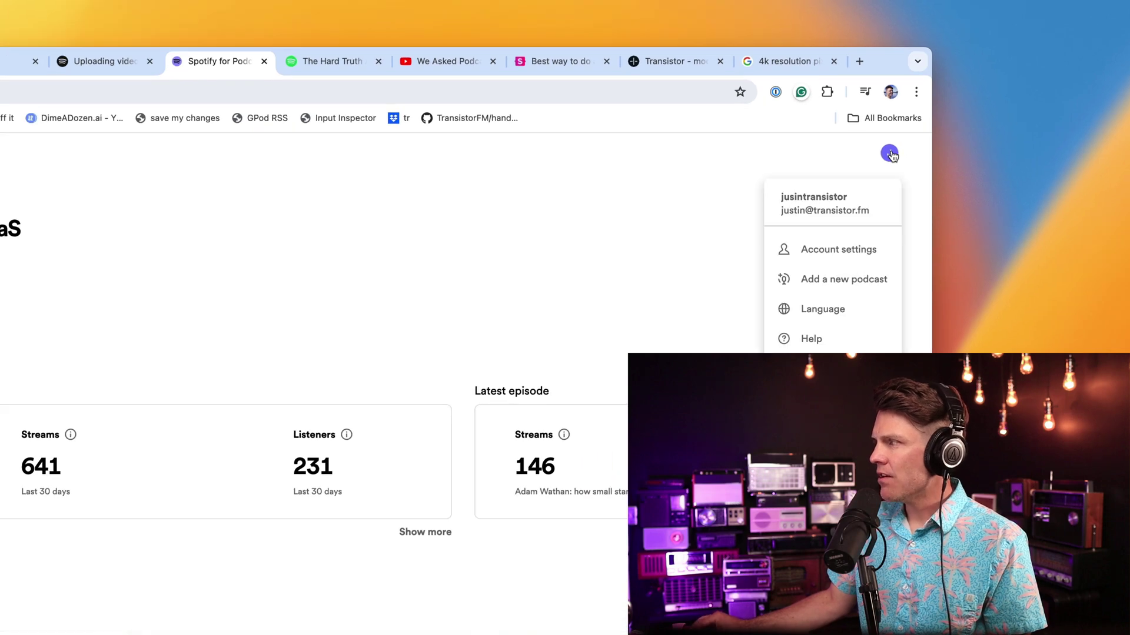
click(861, 288)
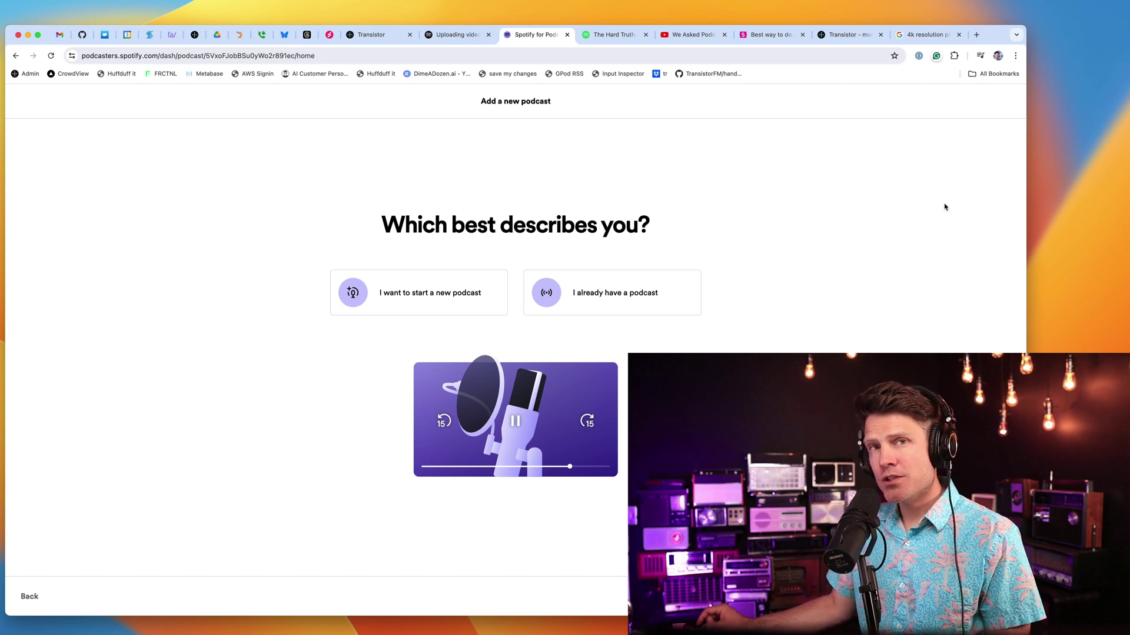
Look up the existing podcast by pasting Modern Radio's RSS feed URL copied from Transistor
click(630, 293)
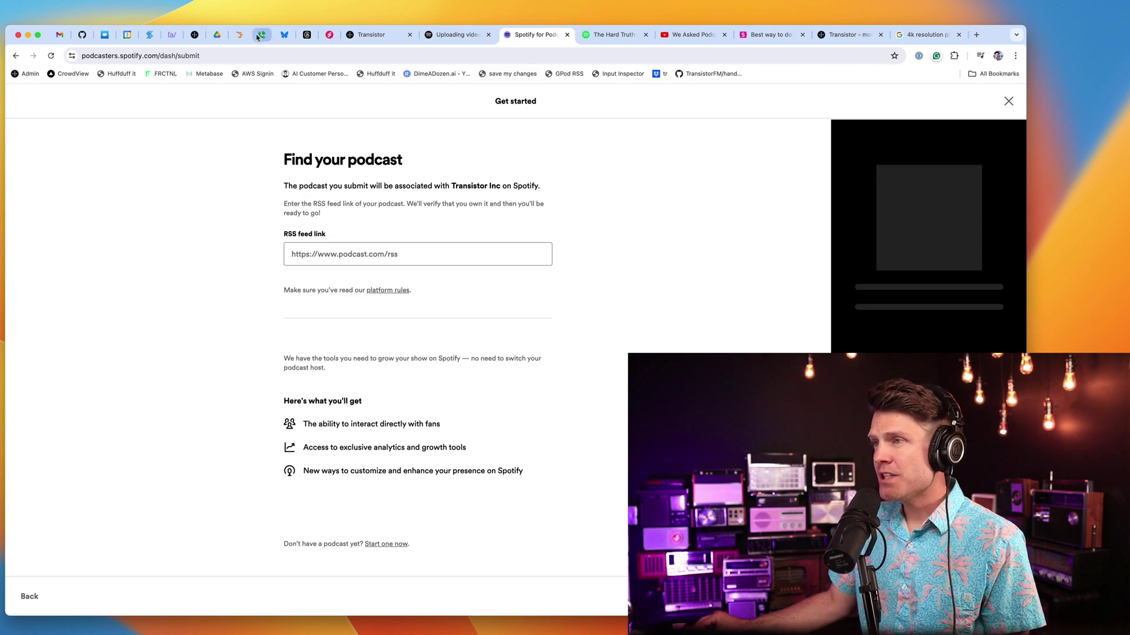
click(194, 34)
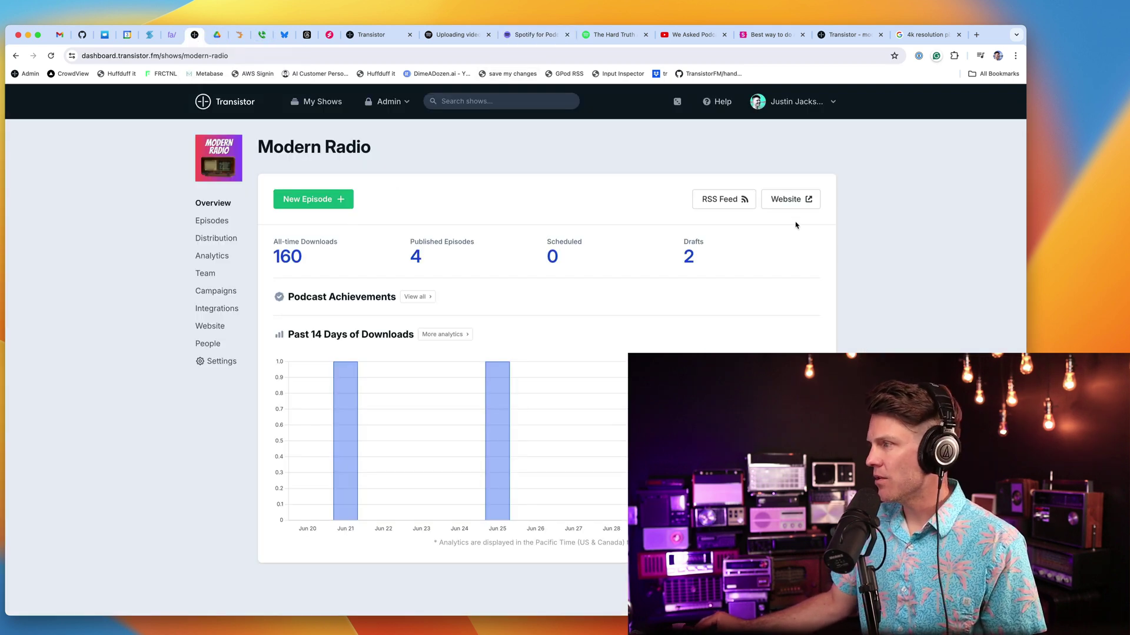
click(723, 200)
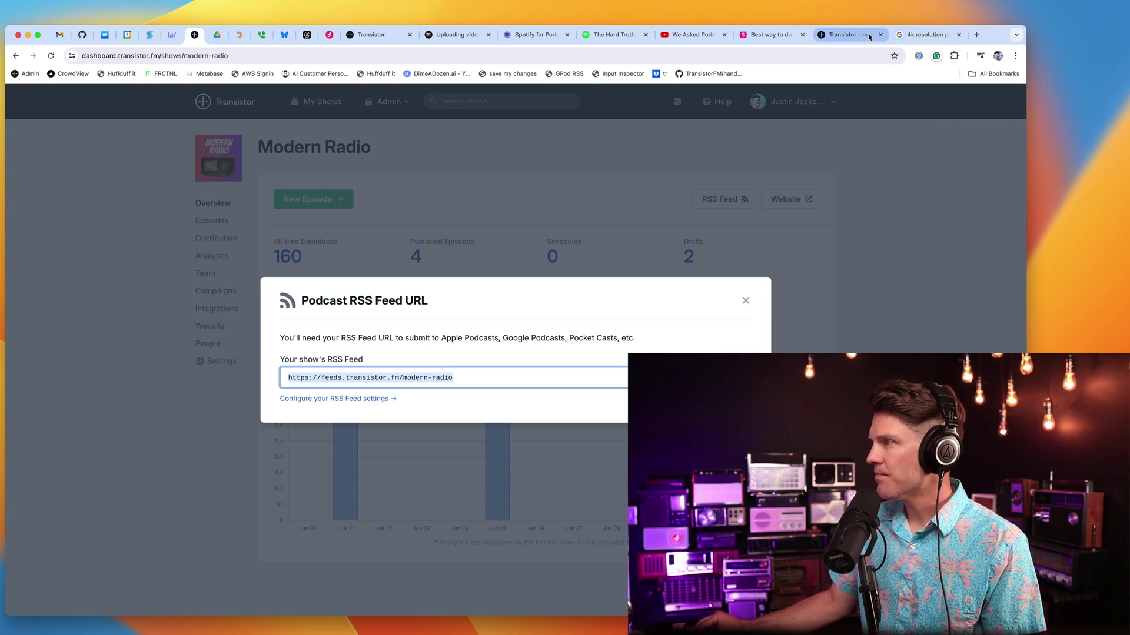
click(532, 35)
click(413, 260)
text(https://feeds.transistor.fm/modern-radio)
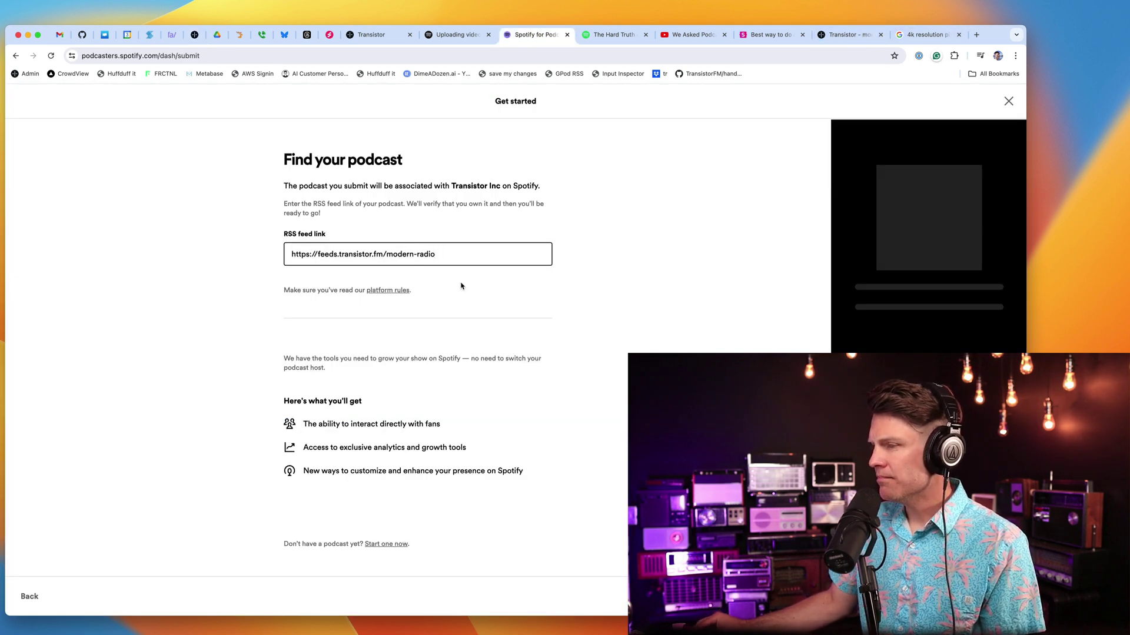
click(412, 277)
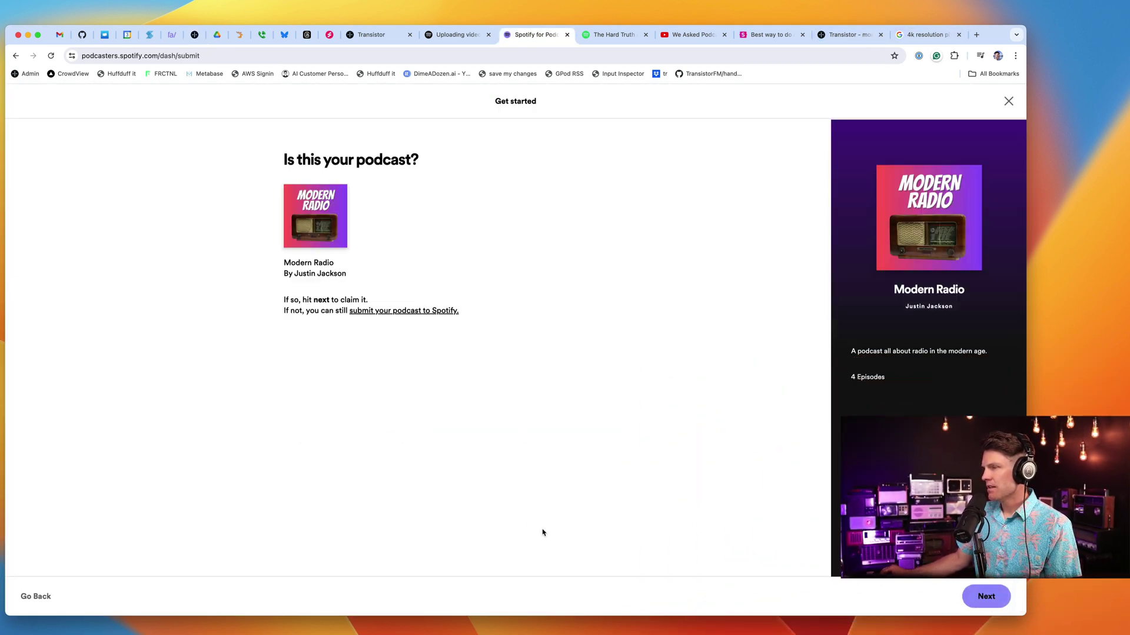
Confirm Modern Radio as the podcast and complete the ownership verification
click(986, 596)
click(308, 243)
click(989, 597)
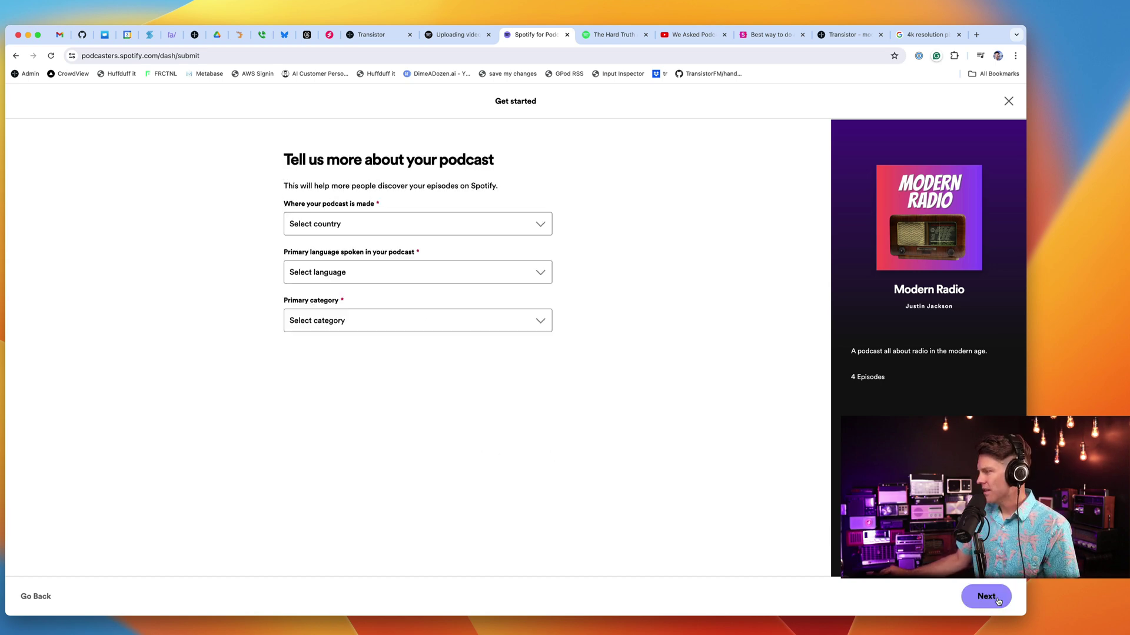
Set country United States, language English, category Business & Technology, then submit the podcast
click(505, 223)
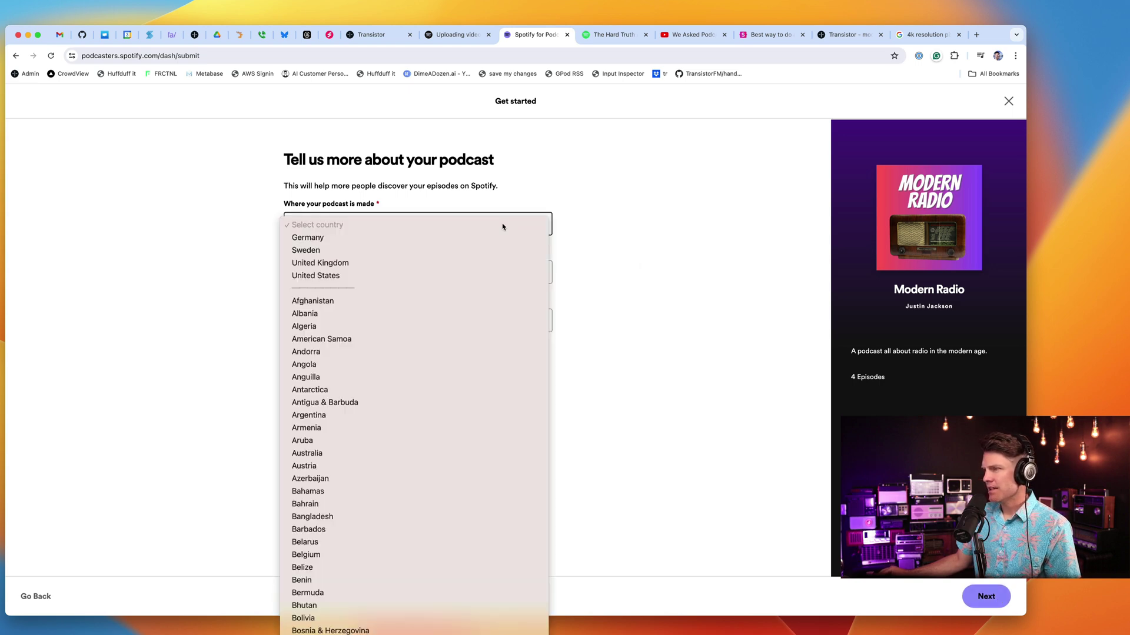
click(452, 274)
click(434, 272)
key(Escape)
key(e)
click(473, 324)
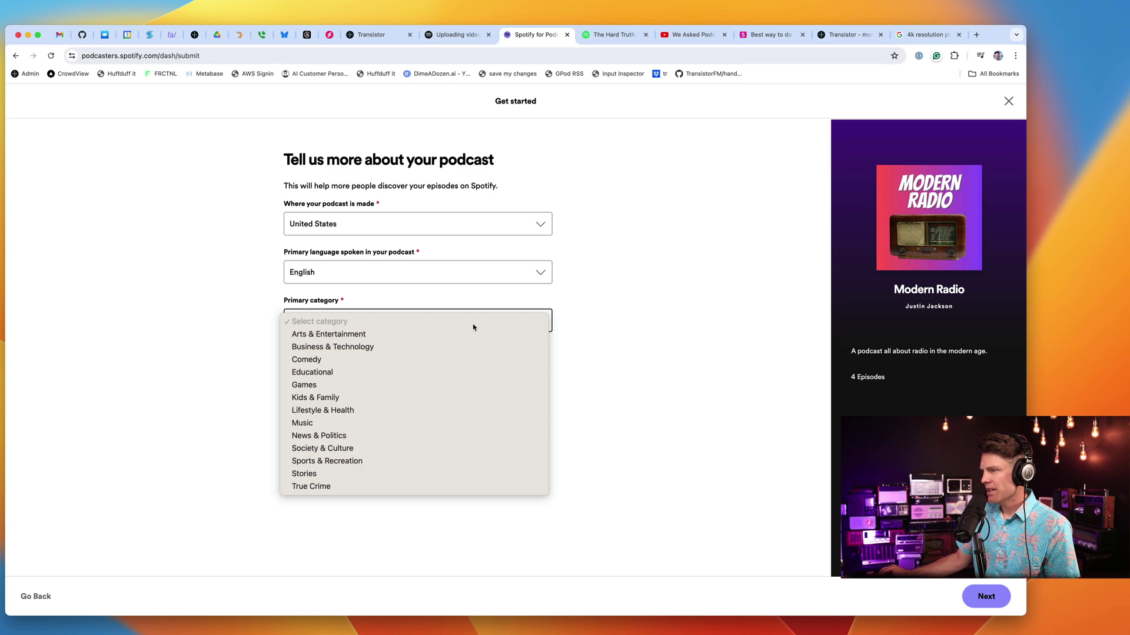
click(398, 348)
click(986, 597)
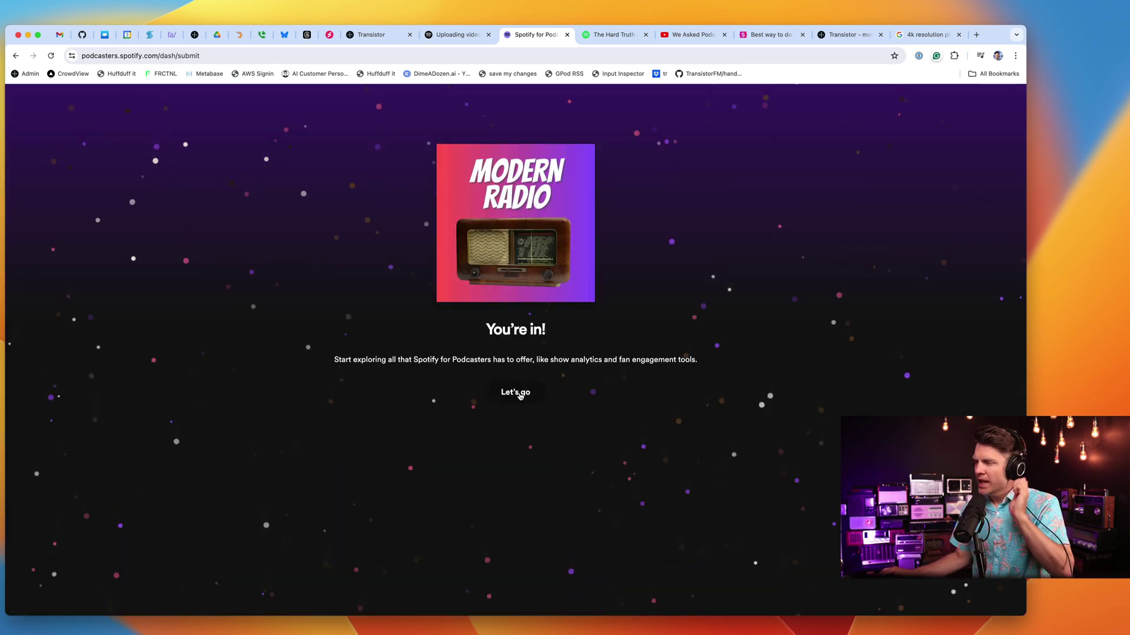
click(515, 393)
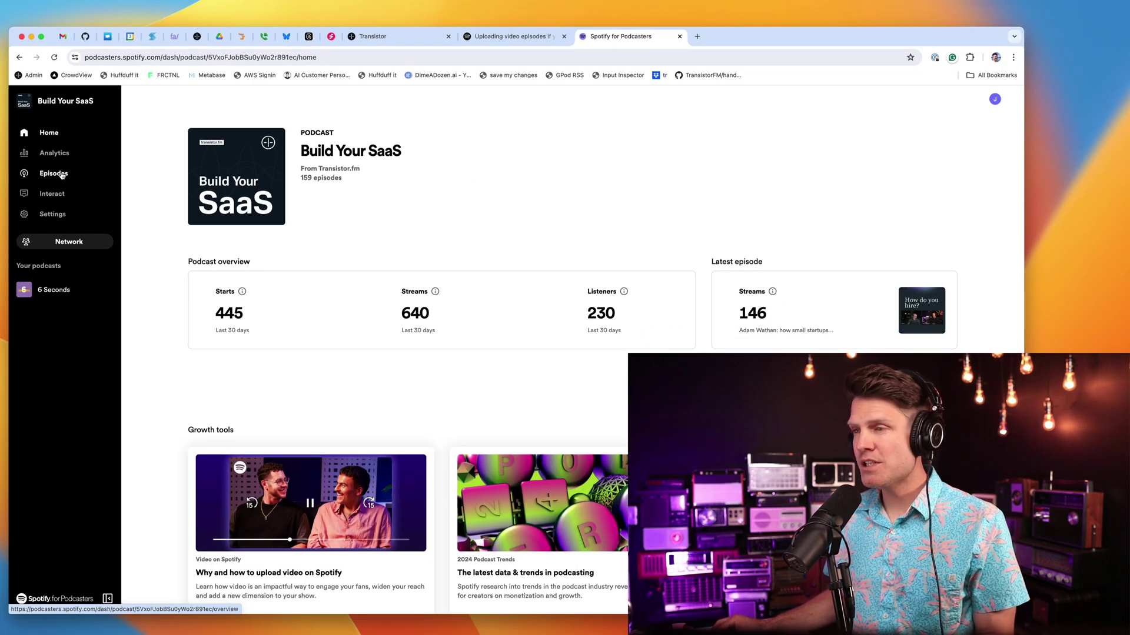
Open the Build Your SaaS episode list and page through to page 4
click(61, 174)
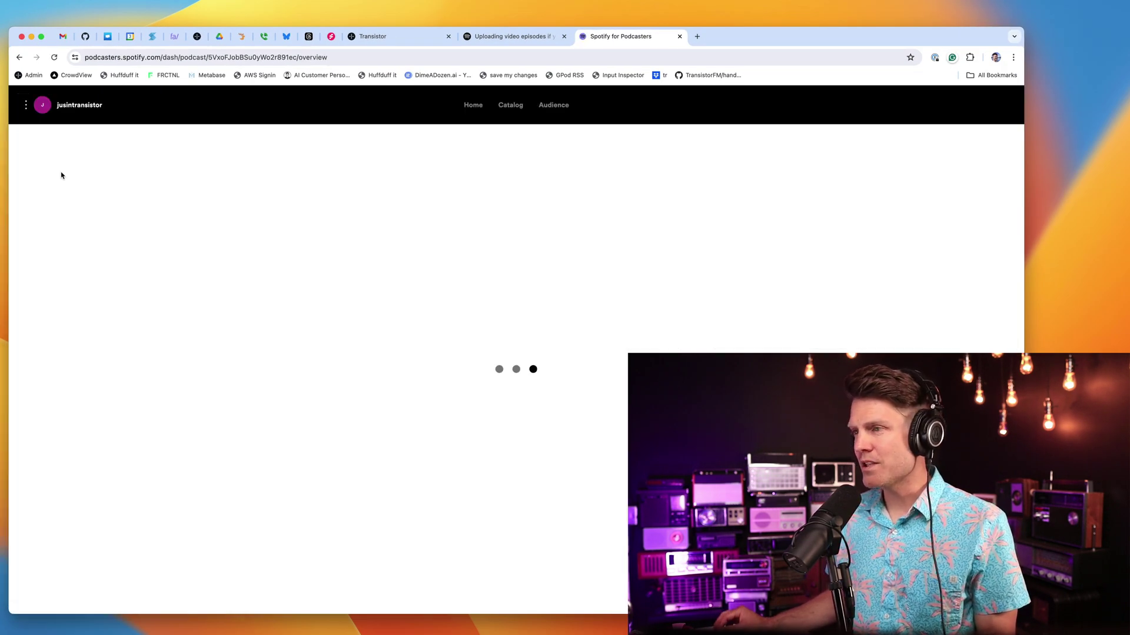
scroll(428, 510, down, 5)
scroll(428, 510, down, 1)
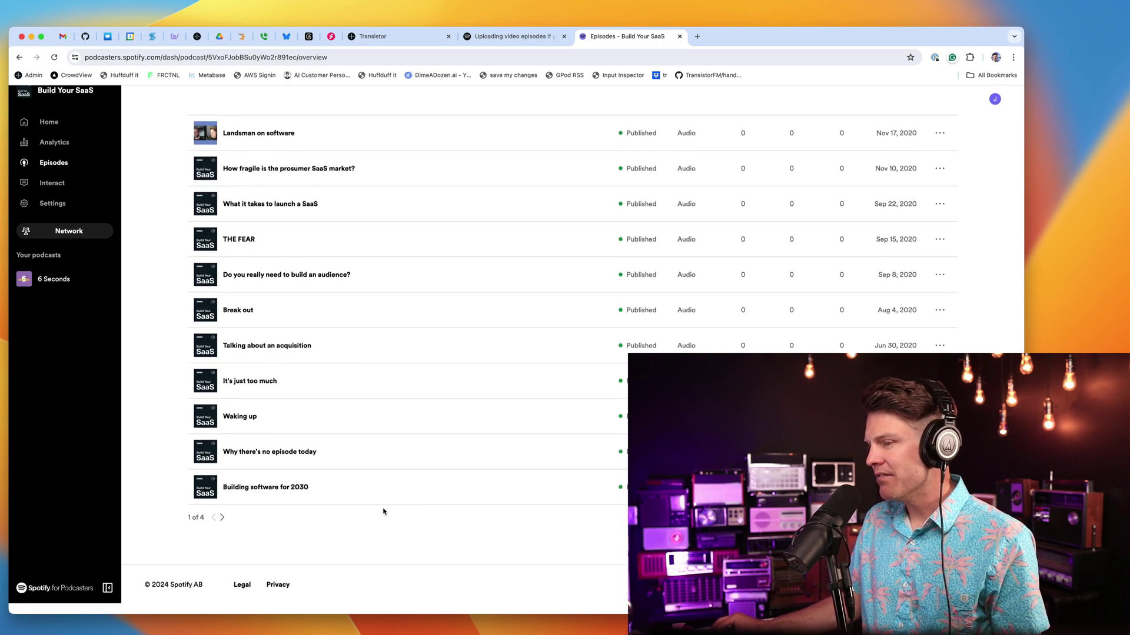
click(223, 518)
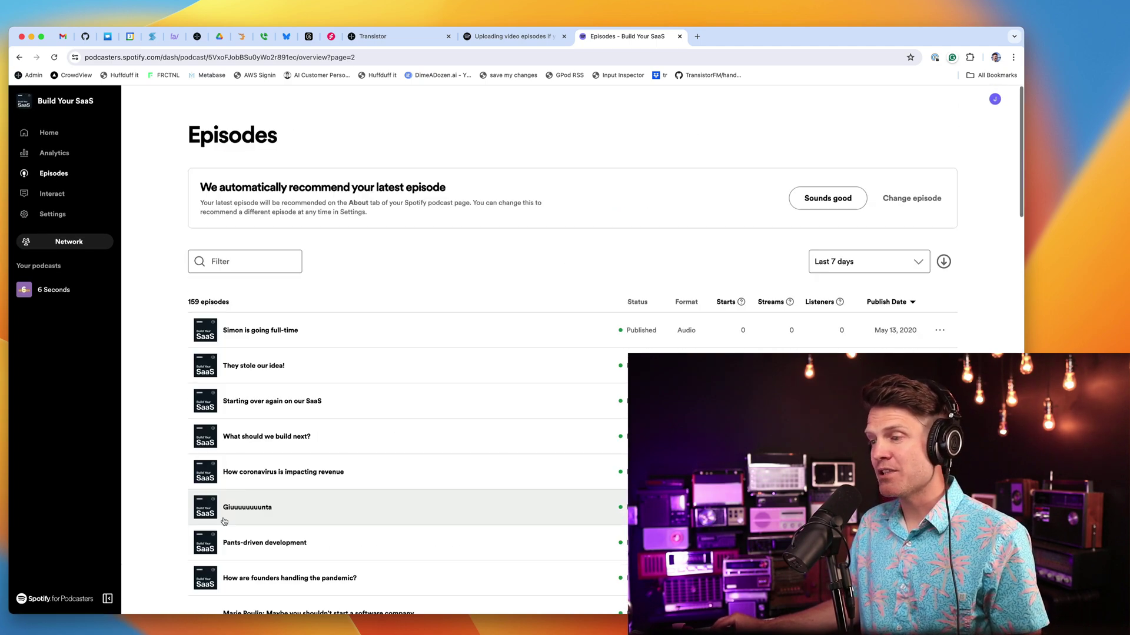
scroll(255, 516, down, 20)
scroll(307, 508, down, 8)
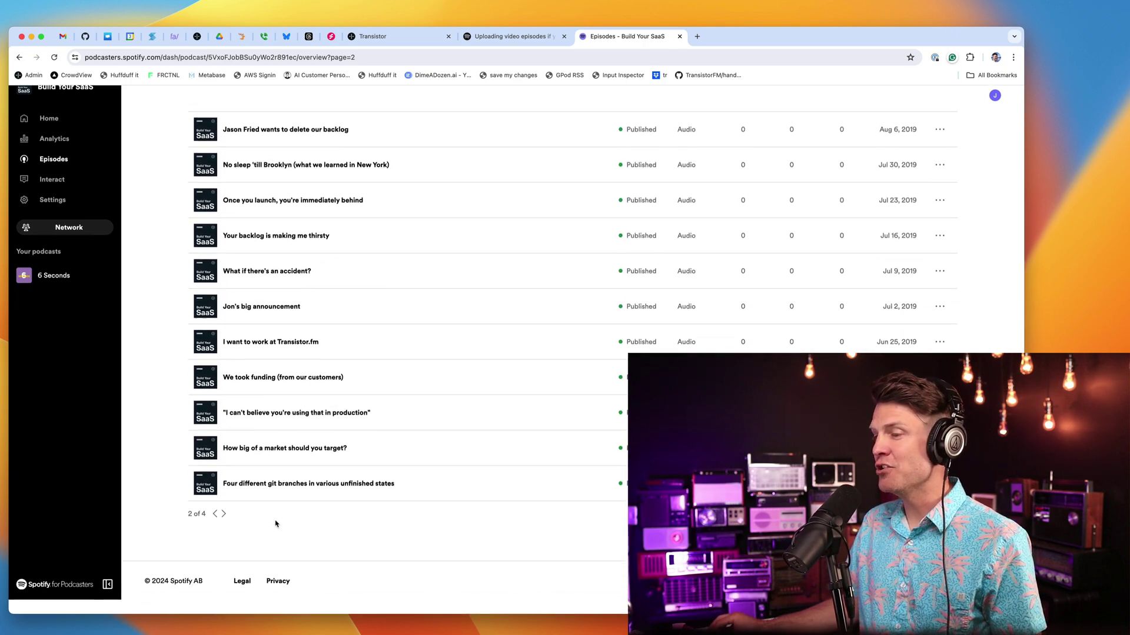
click(223, 518)
scroll(226, 523, down, 17)
scroll(303, 510, down, 15)
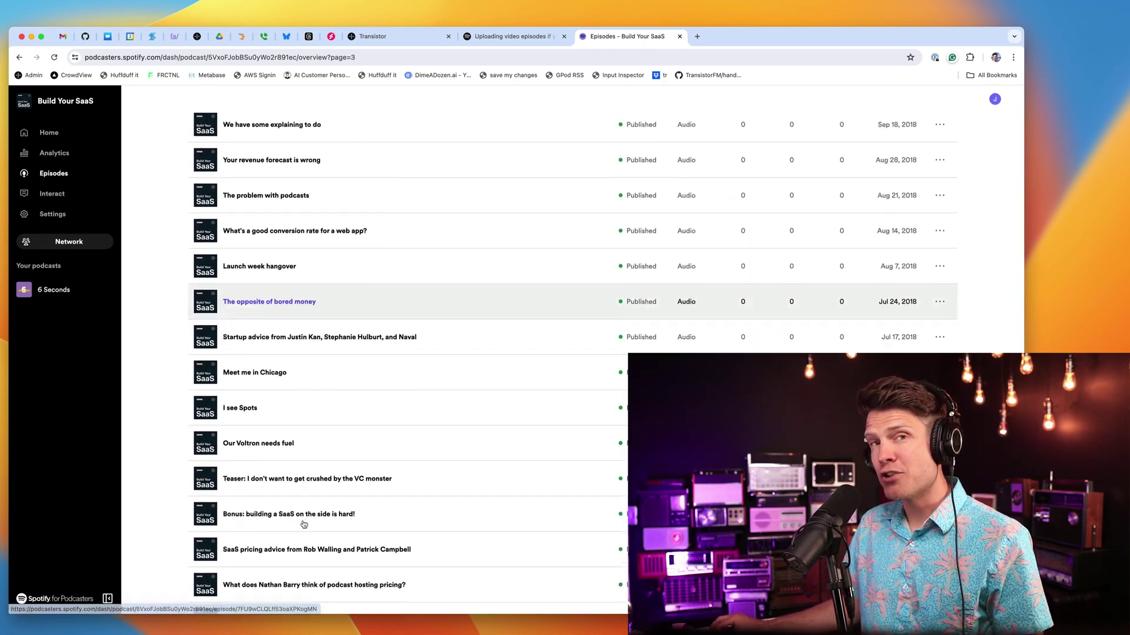
click(223, 518)
Choose Upload video for the oldest episode, 'What does it take to build a SaaS these days?'
scroll(321, 422, down, 3)
scroll(322, 421, up, 2)
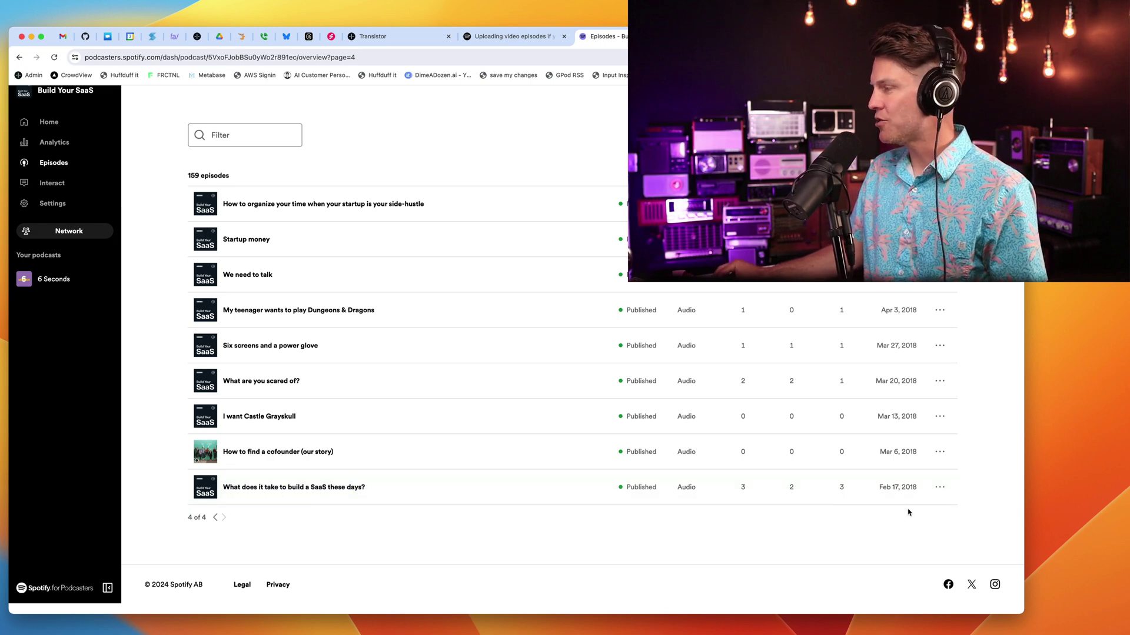
click(939, 487)
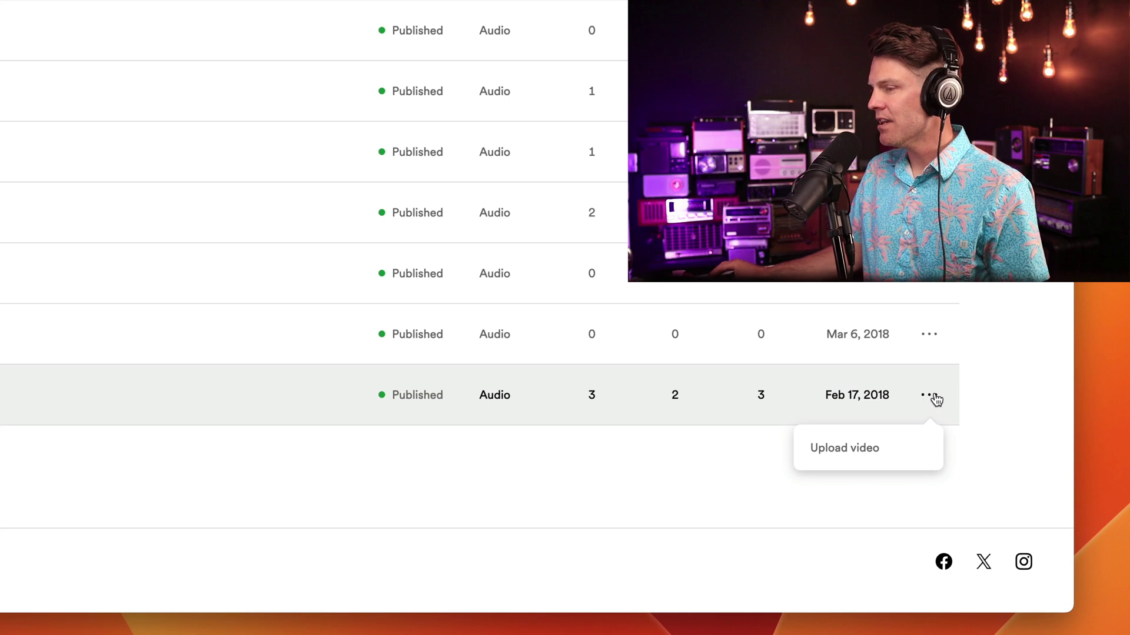
click(872, 452)
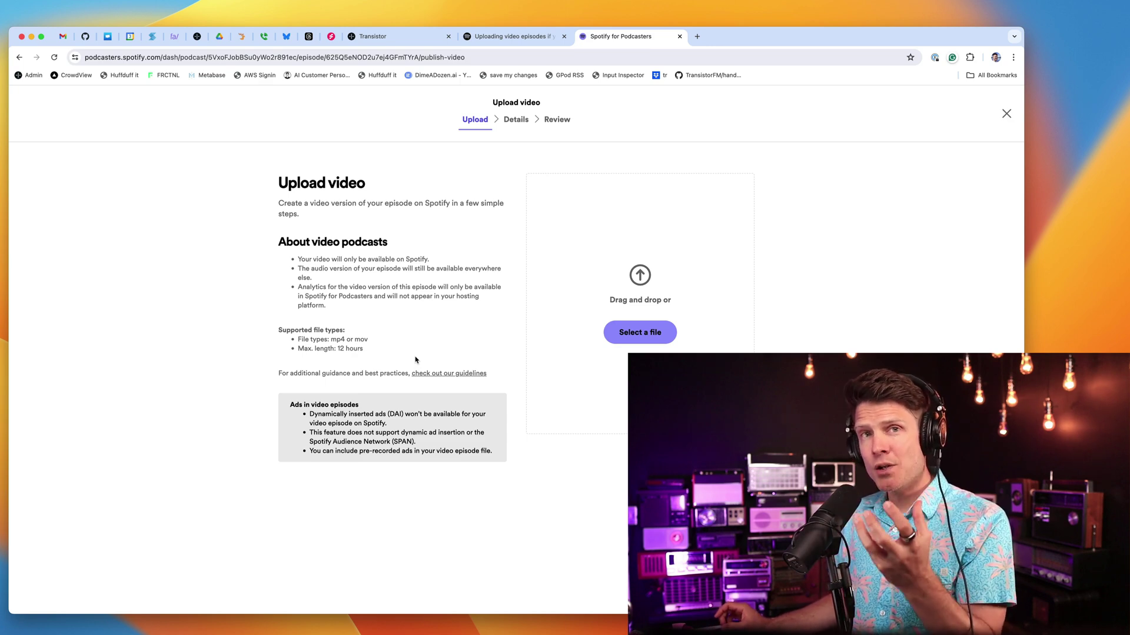
View the Build Your SaaS analytics in Transistor down to the Podcast Players chart
click(371, 37)
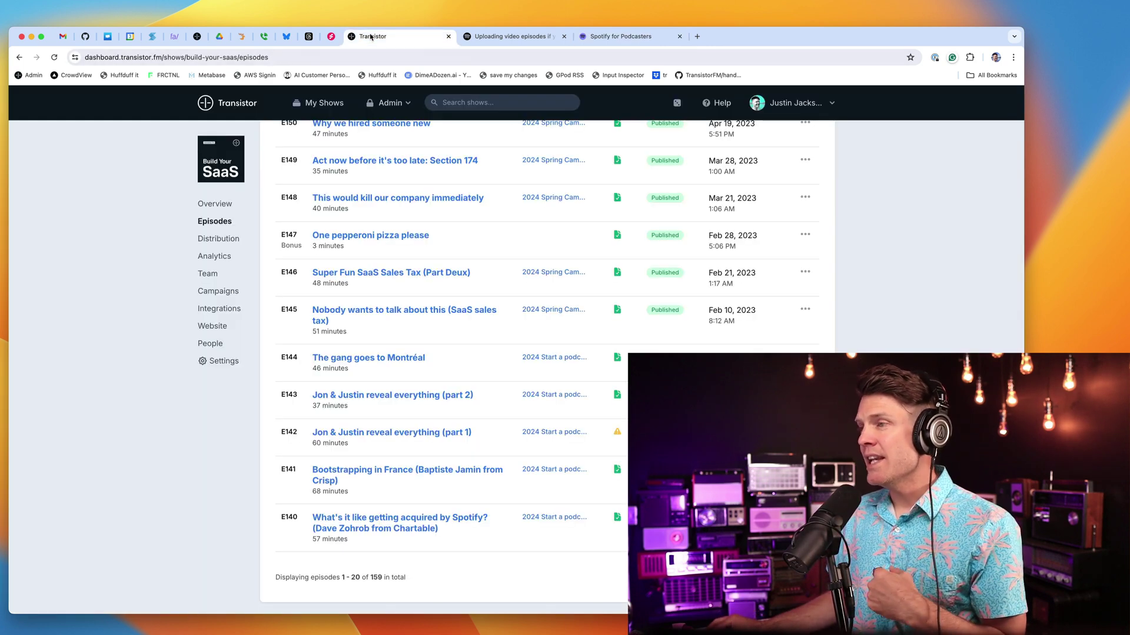
click(215, 256)
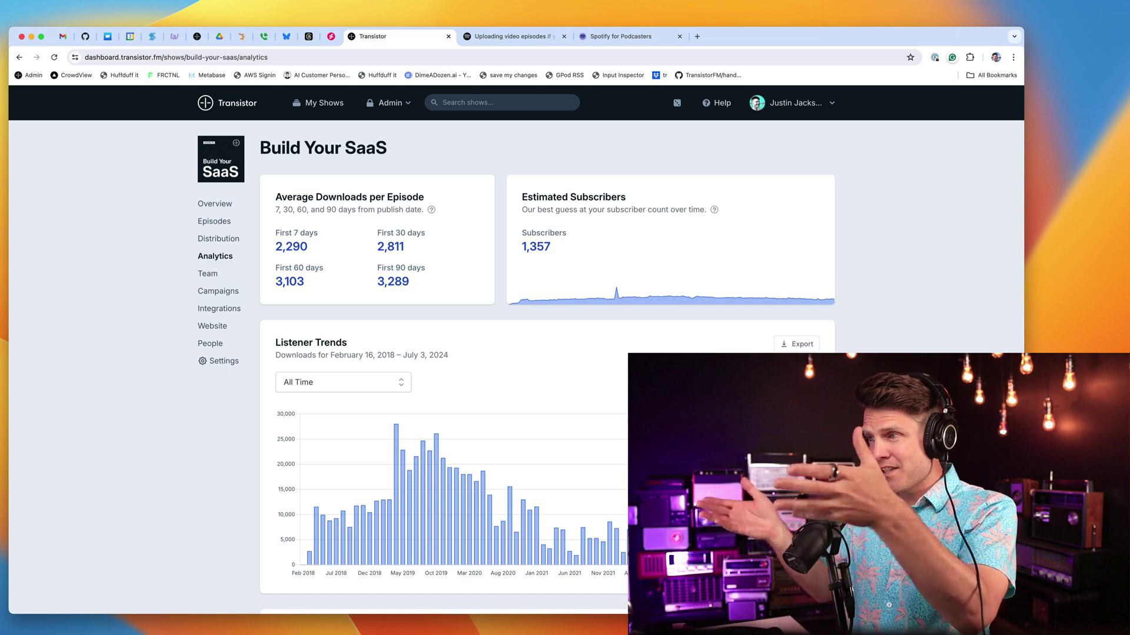
scroll(548, 365, down, 15)
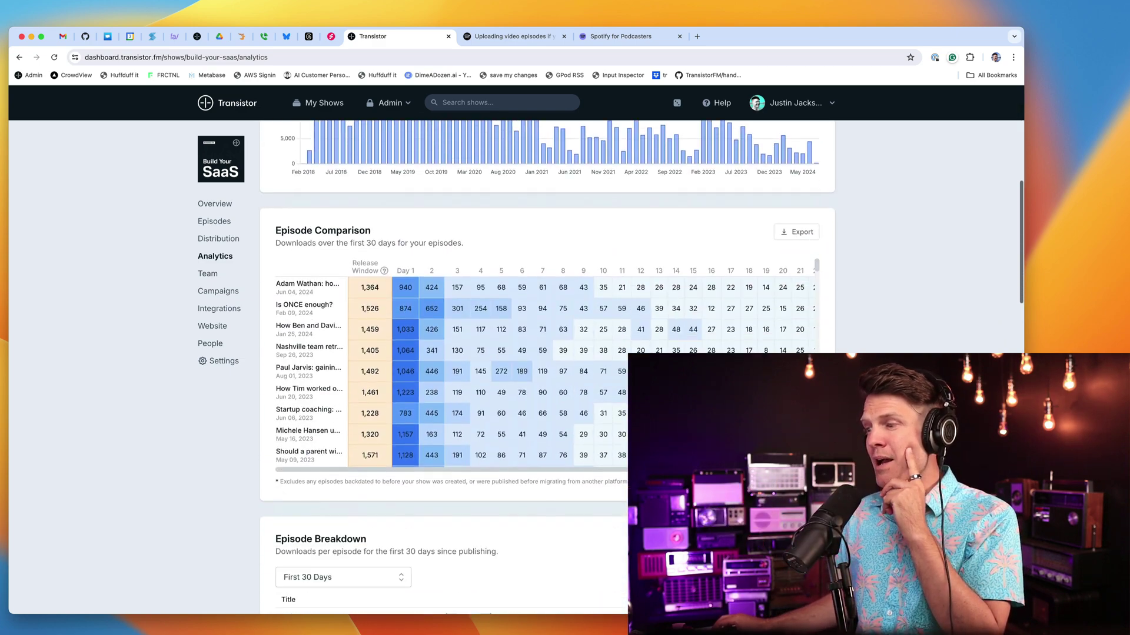
scroll(380, 357, down, 4)
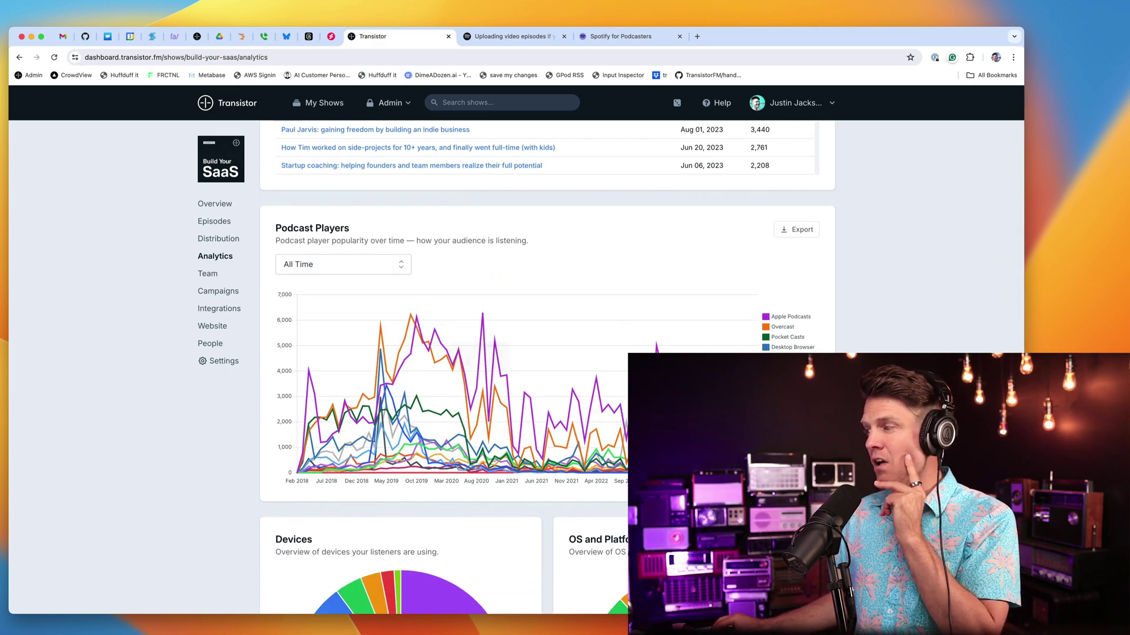
scroll(775, 253, down, 2)
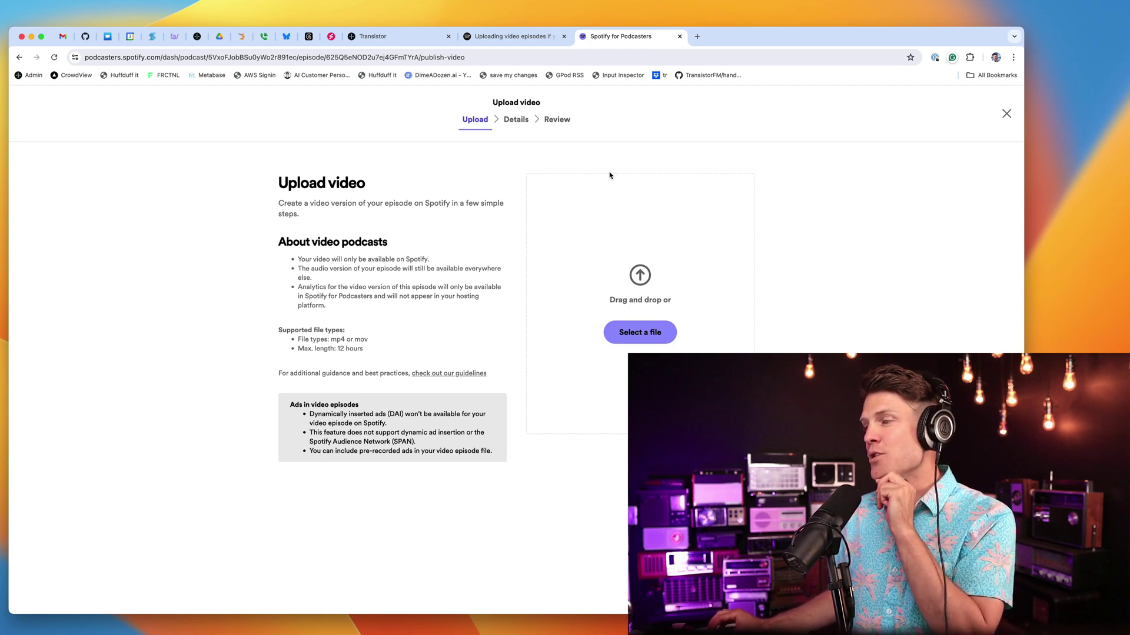
click(386, 36)
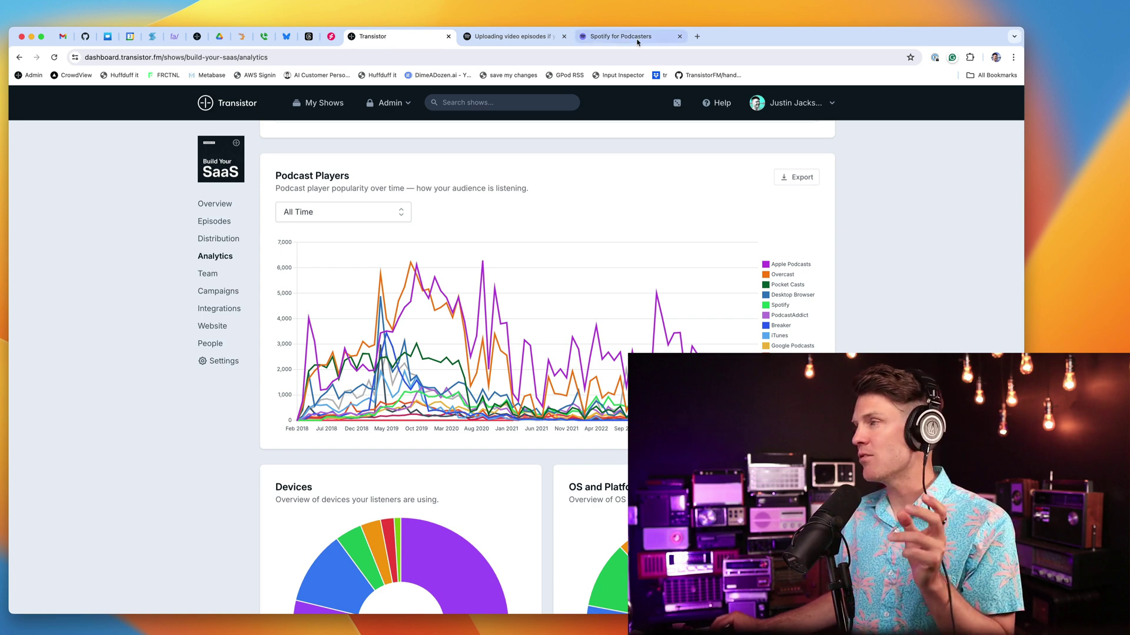
click(608, 39)
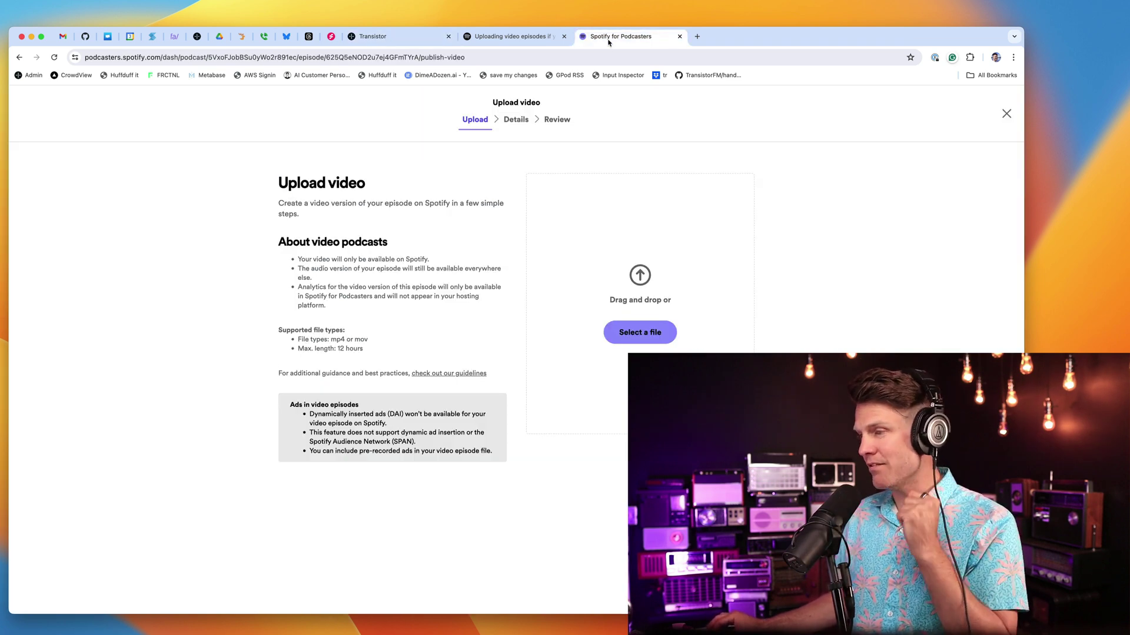
click(419, 38)
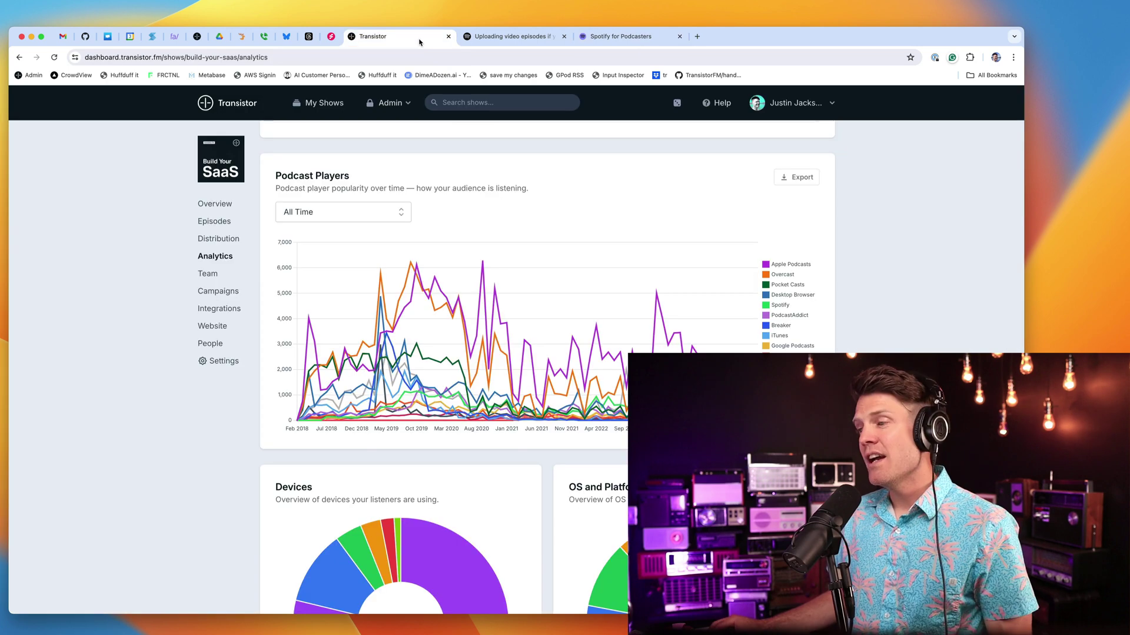
Open the Build Your SaaS campaigns list in Transistor
click(217, 292)
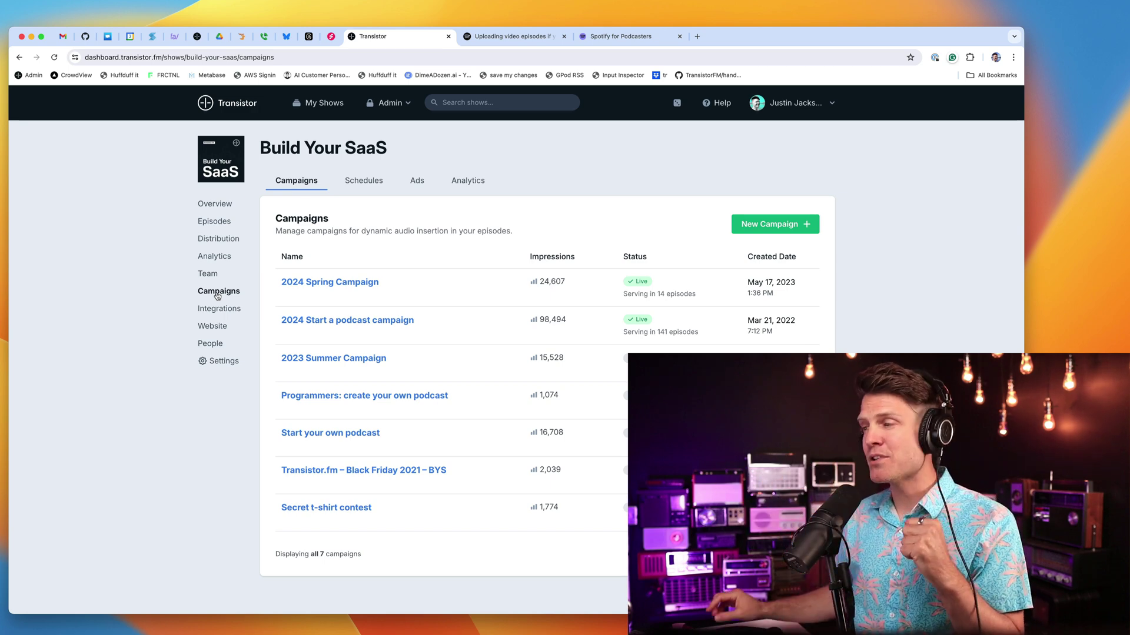
click(621, 36)
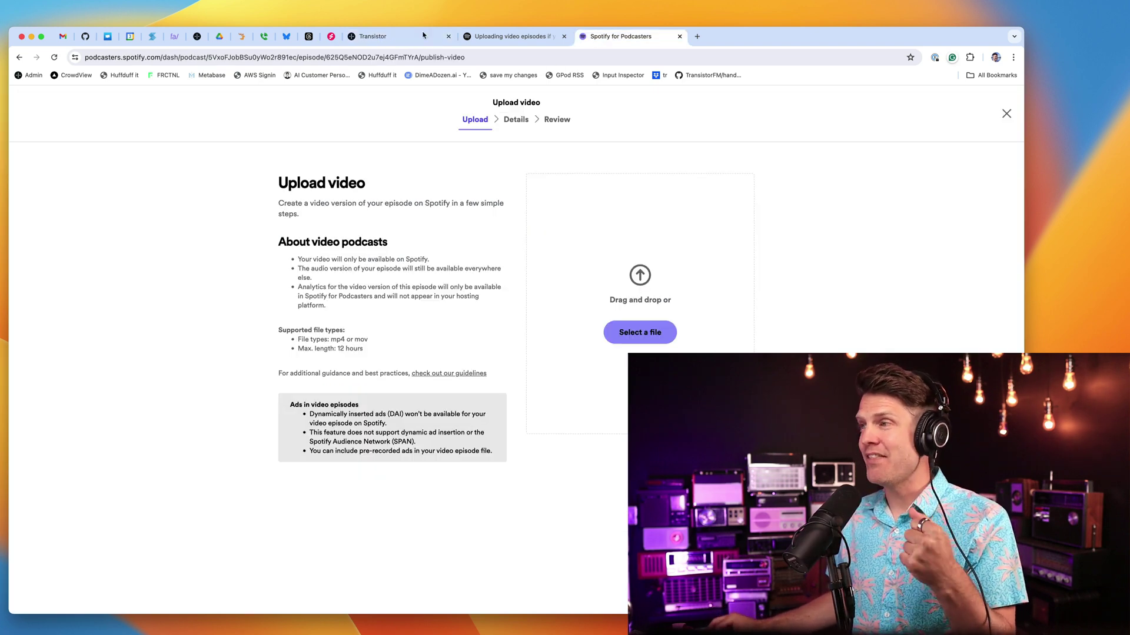
click(388, 37)
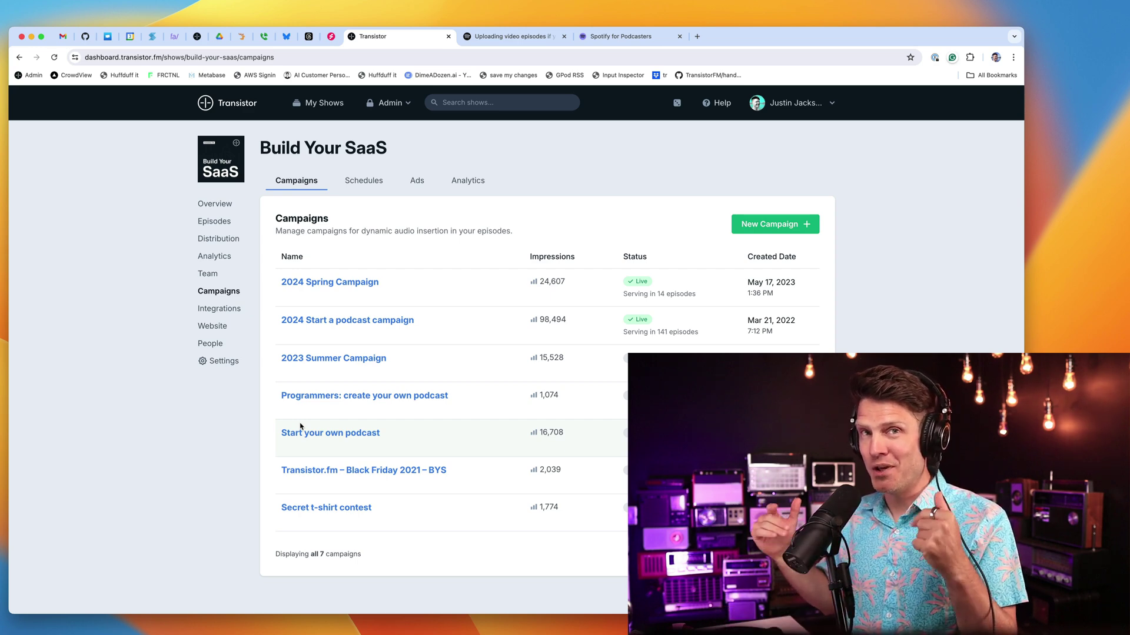
Upload the mp4 trailer video to the Spotify episode, giving a 2:19 preview
key(super+9)
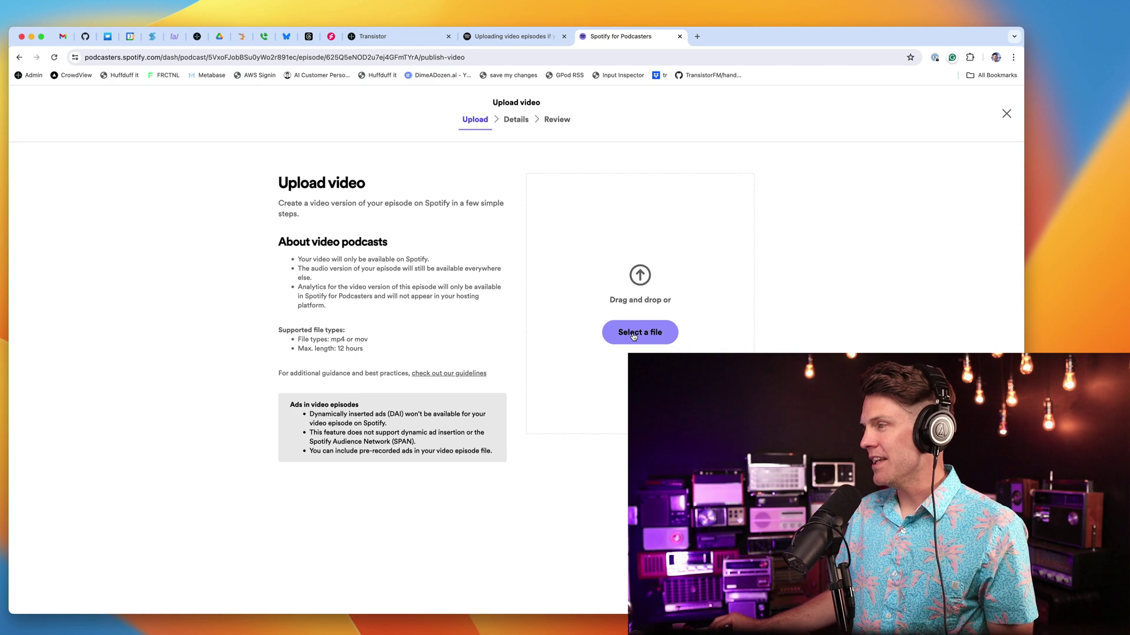
click(633, 335)
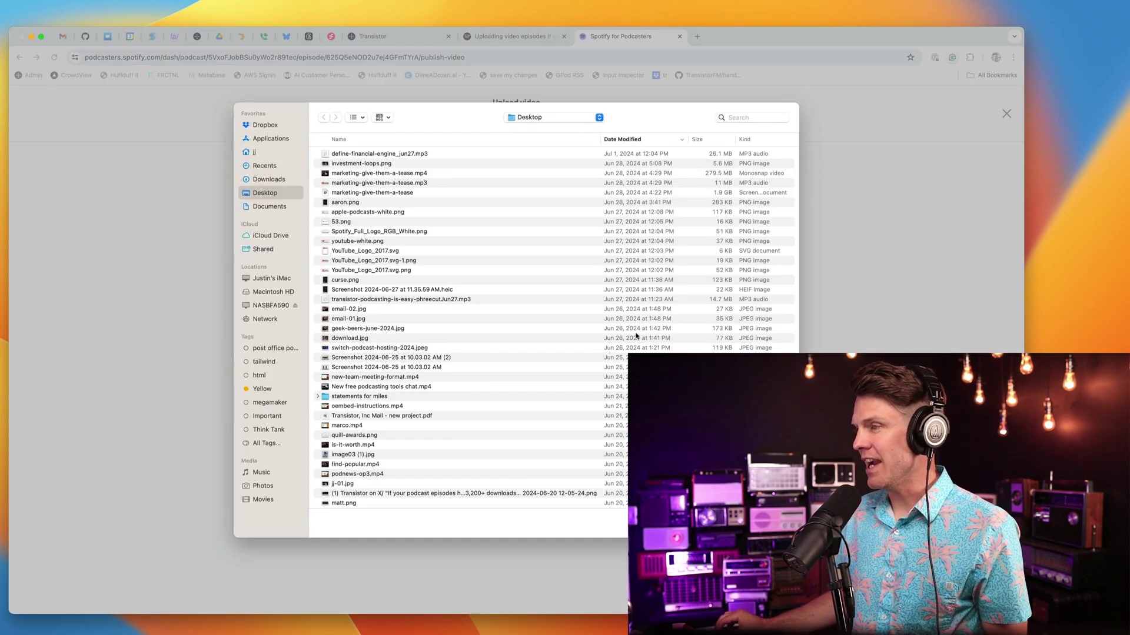
key(Return)
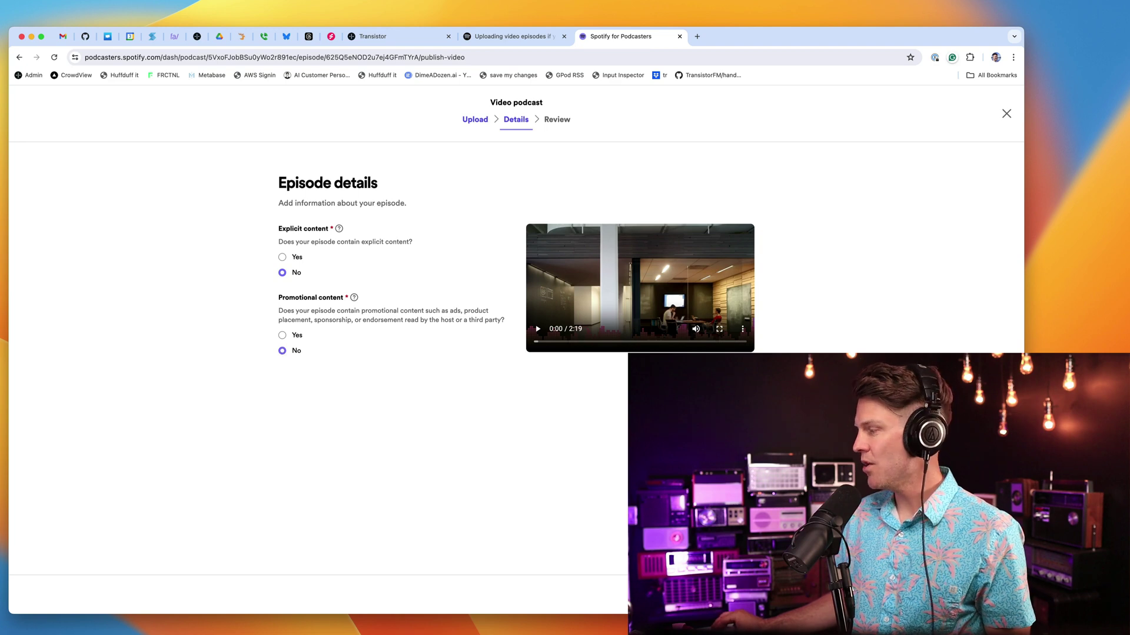
Keep Explicit and Promotional content set to No and continue to Review
click(980, 595)
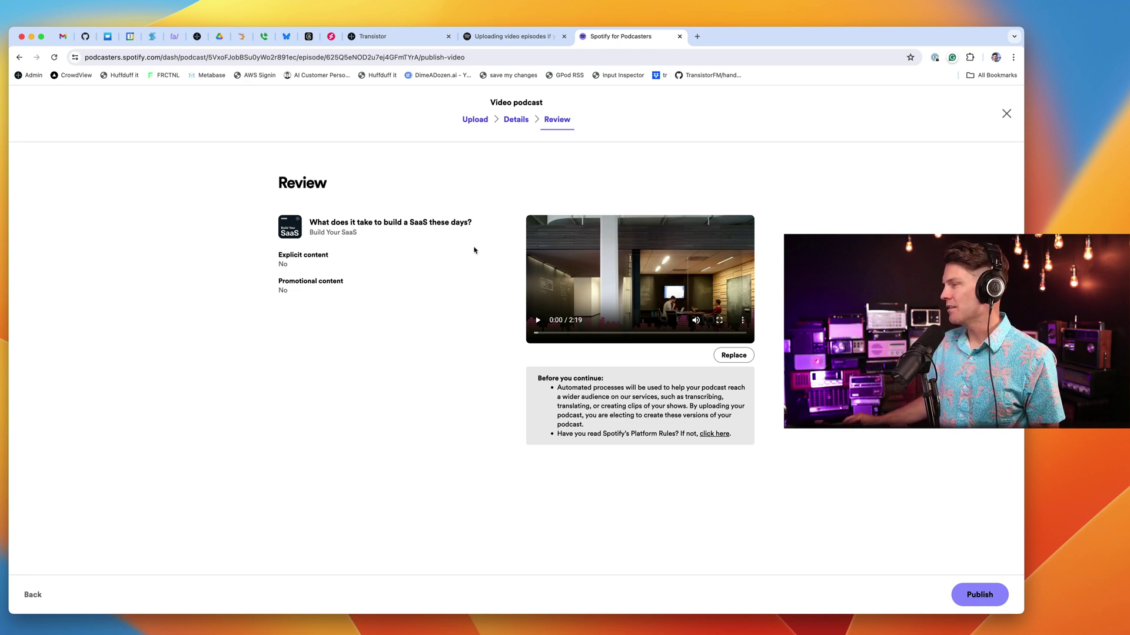
Preview the uploaded video, then publish it and finish with Done
click(536, 321)
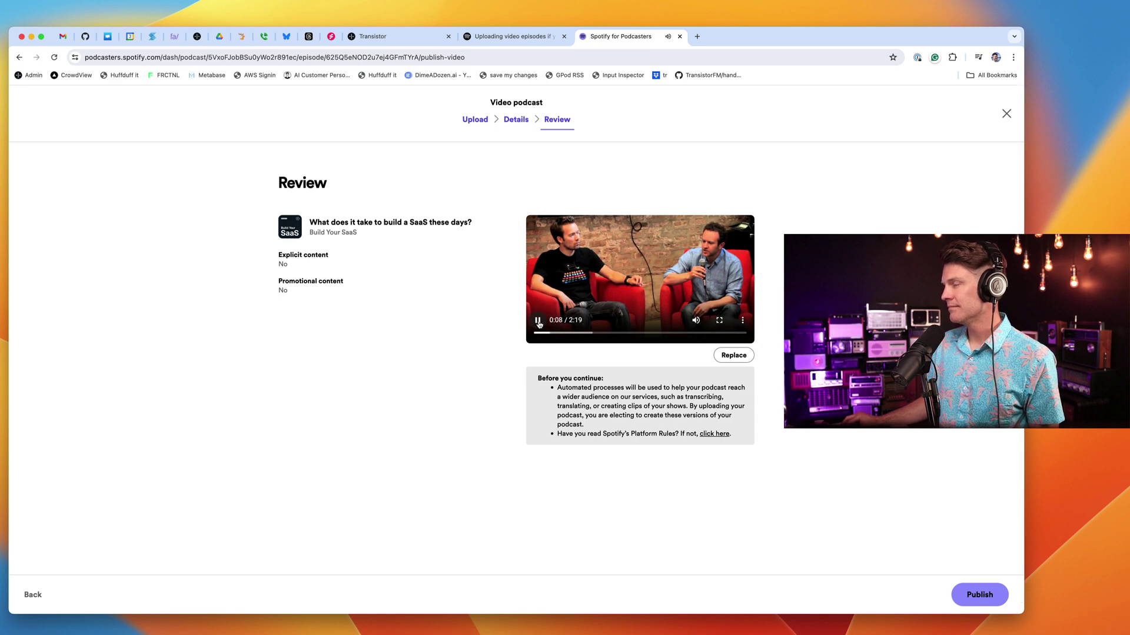
click(537, 322)
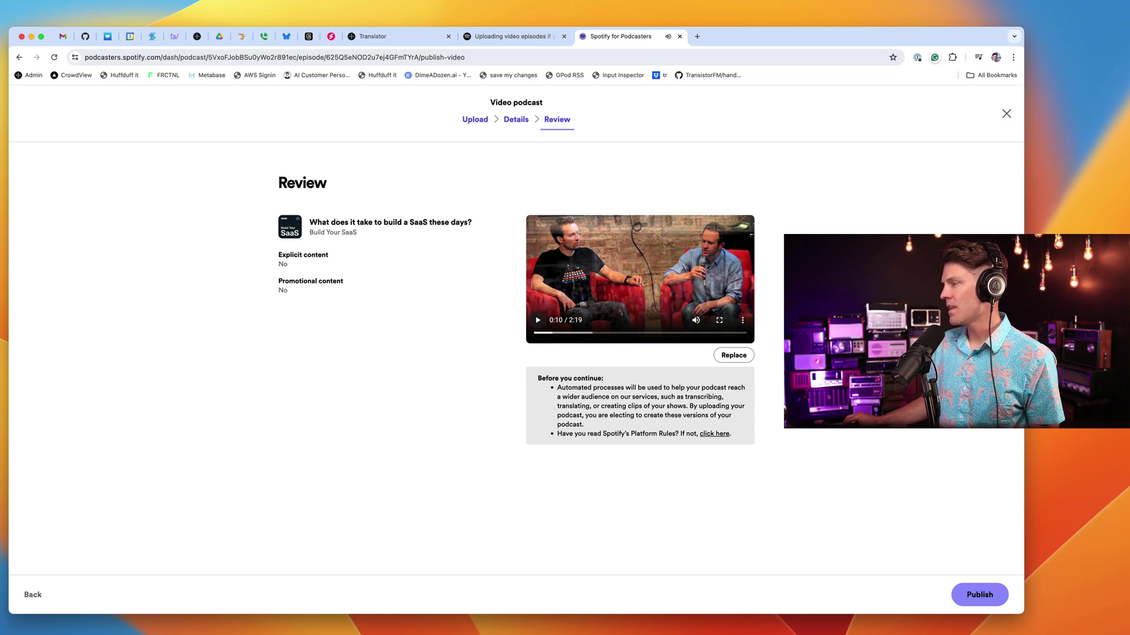
click(988, 595)
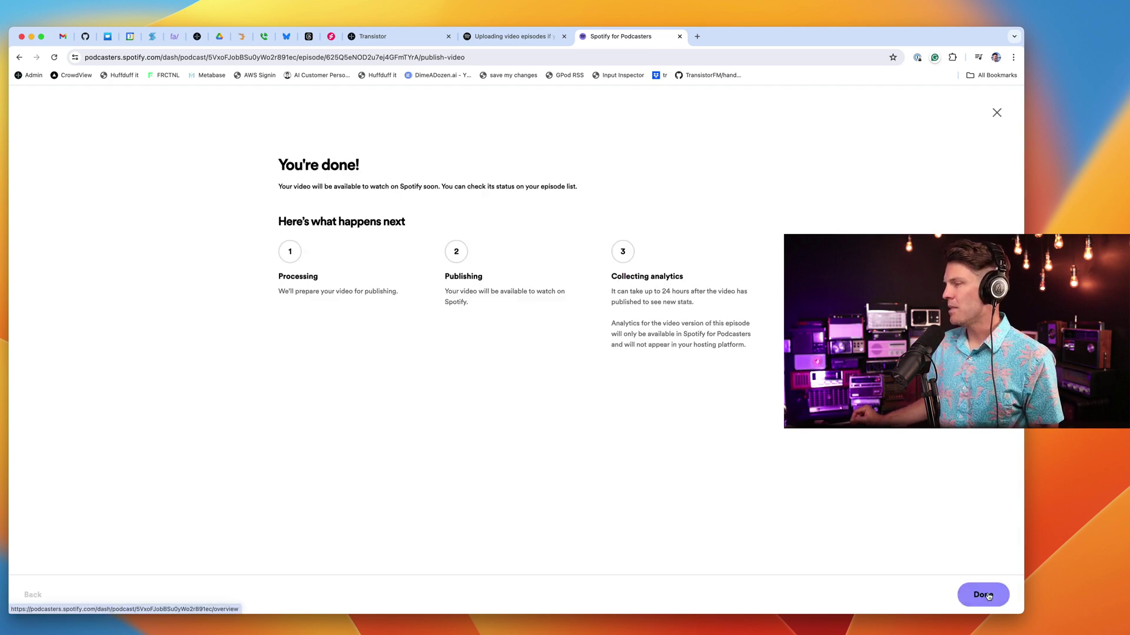
click(989, 596)
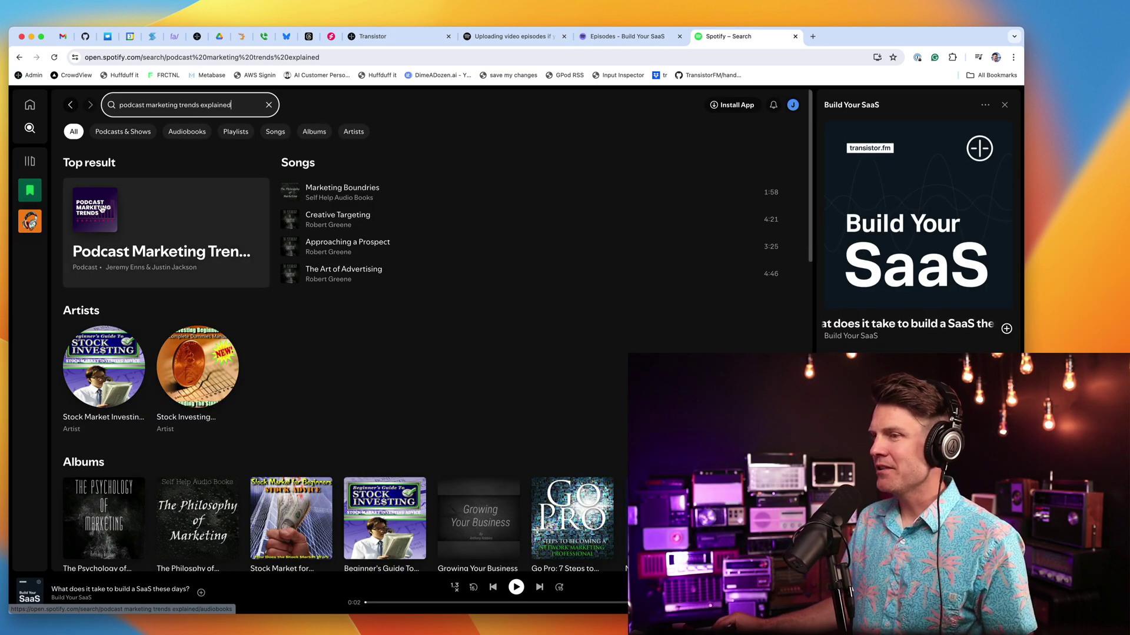
Open Podcast Marketing Trends Explained and go to 'The Hard Truth About Growing A Podcast In 2024'
click(101, 207)
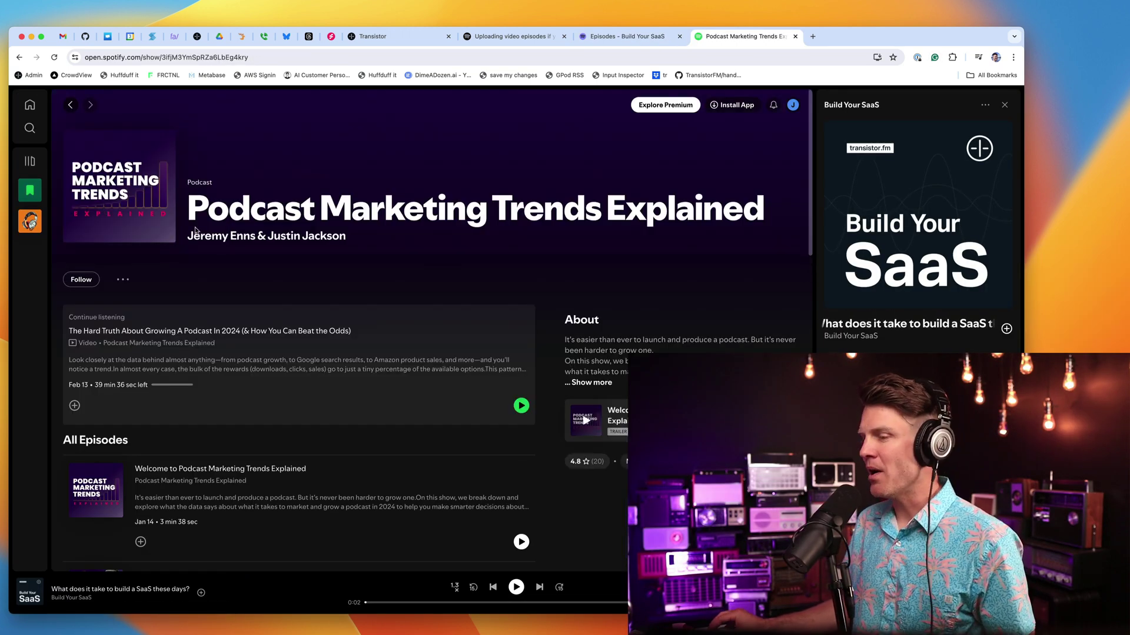
scroll(385, 476, down, 1)
scroll(384, 476, down, 4)
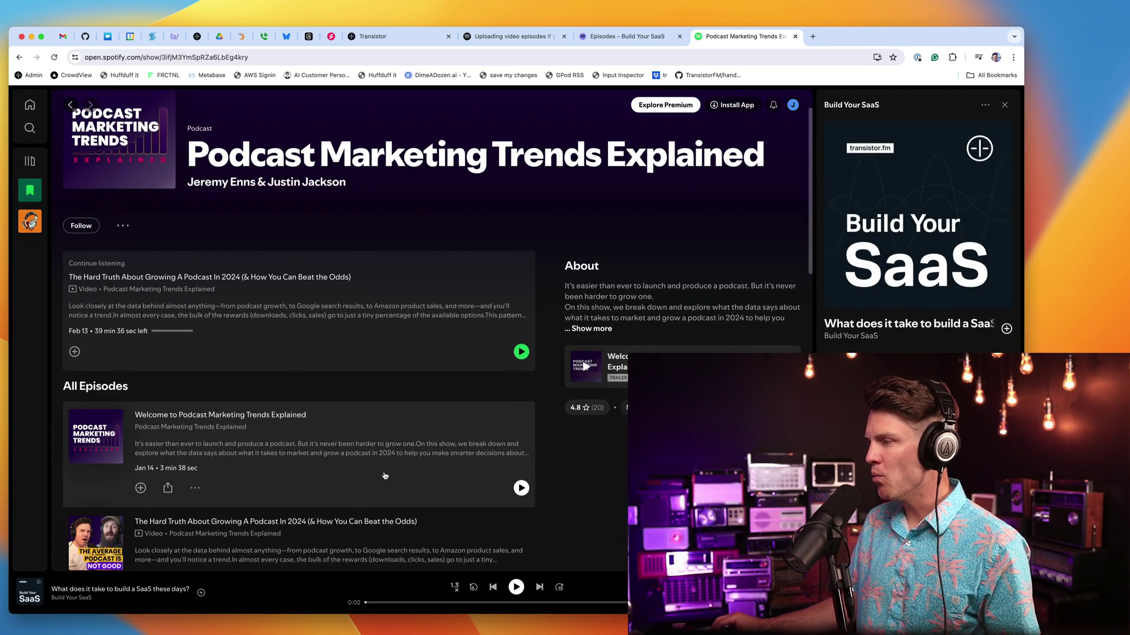
scroll(180, 375, down, 5)
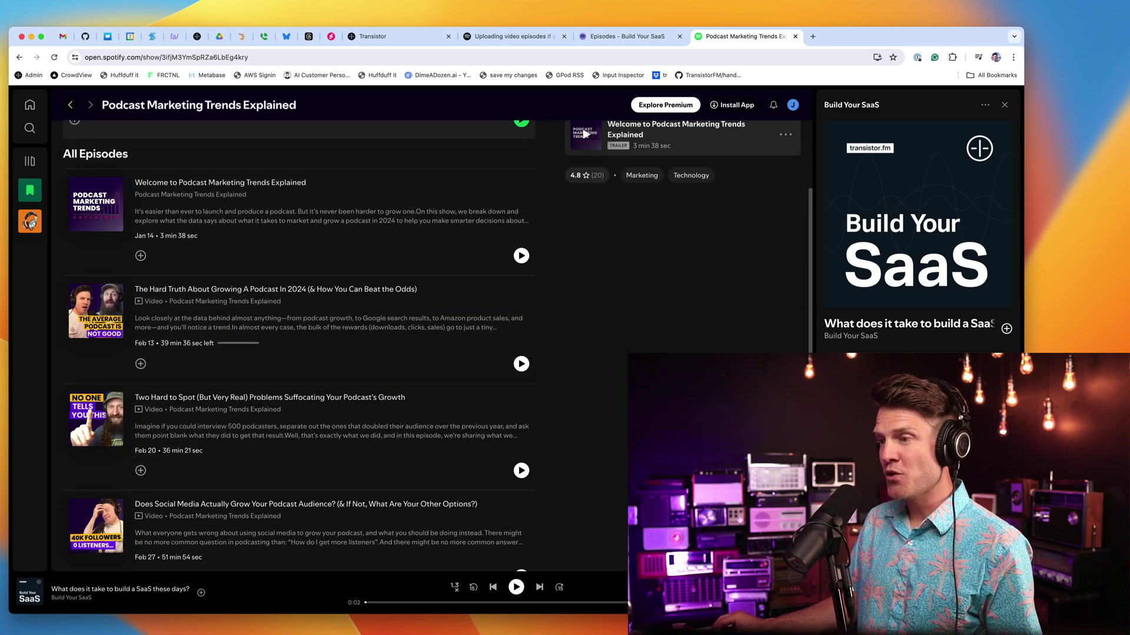
click(1005, 105)
scroll(318, 360, down, 2)
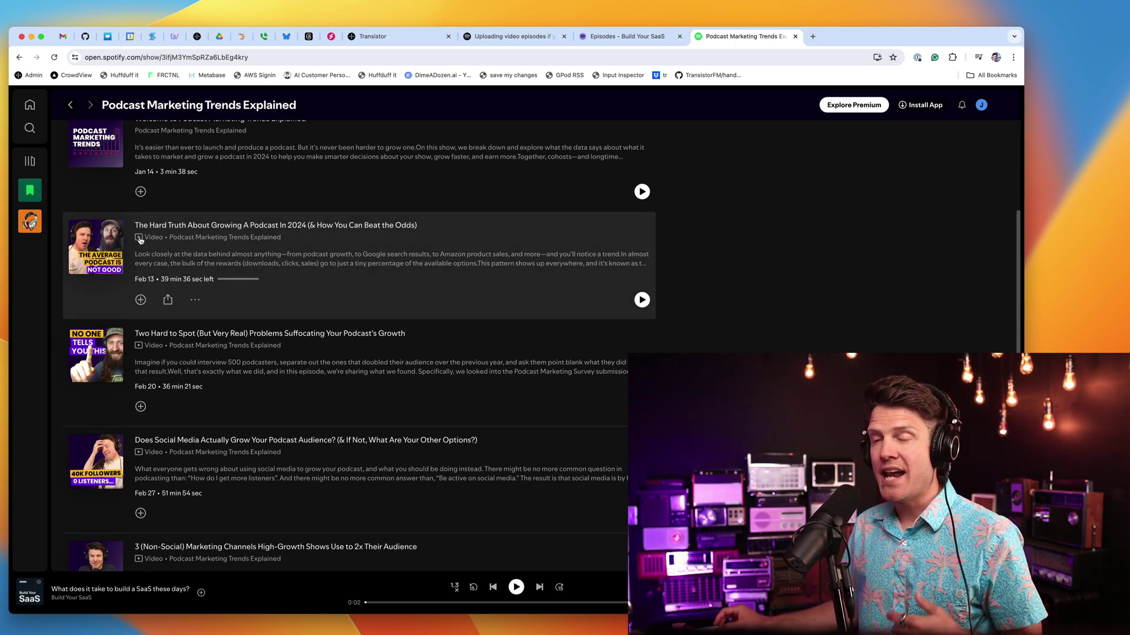
click(198, 227)
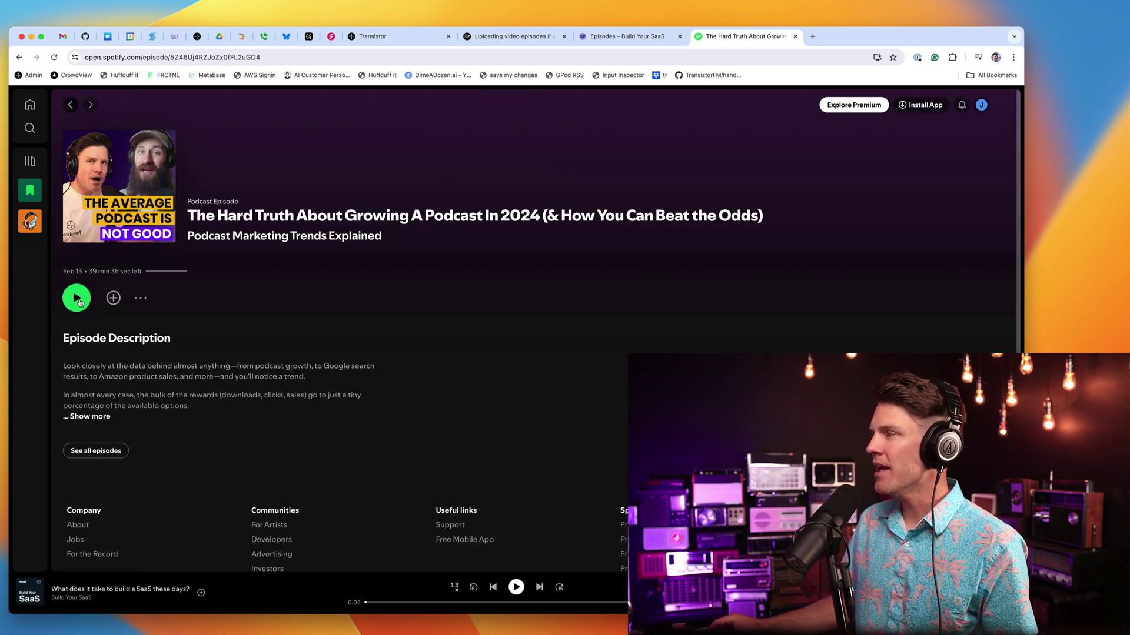
Play the episode's video briefly, then pause it at 0:20
click(78, 300)
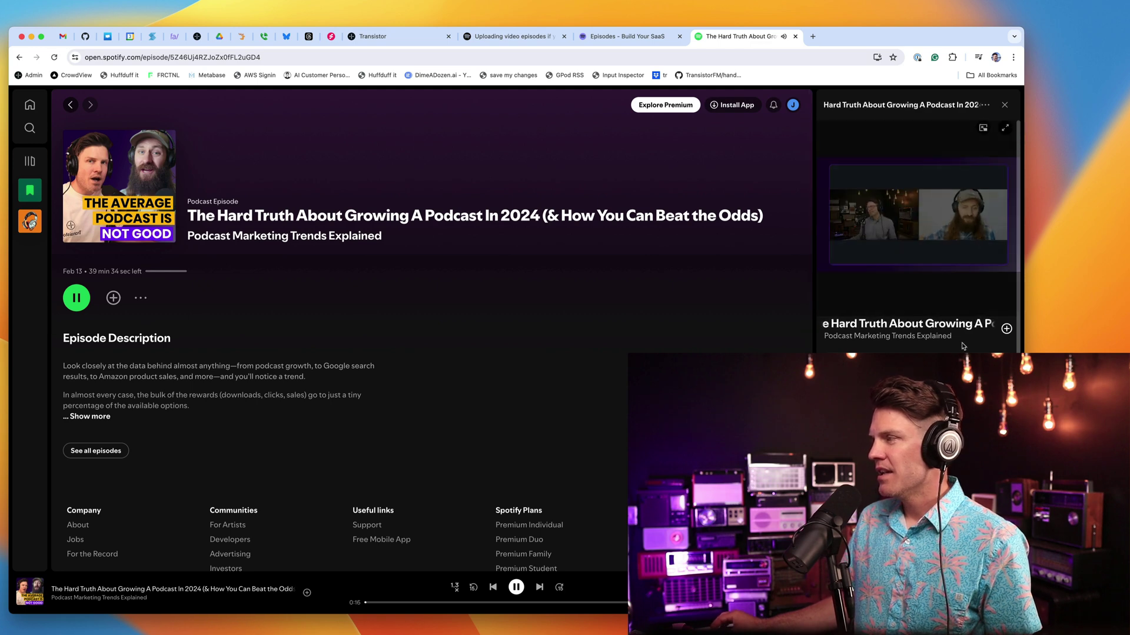
click(77, 299)
mouse_move(940, 165)
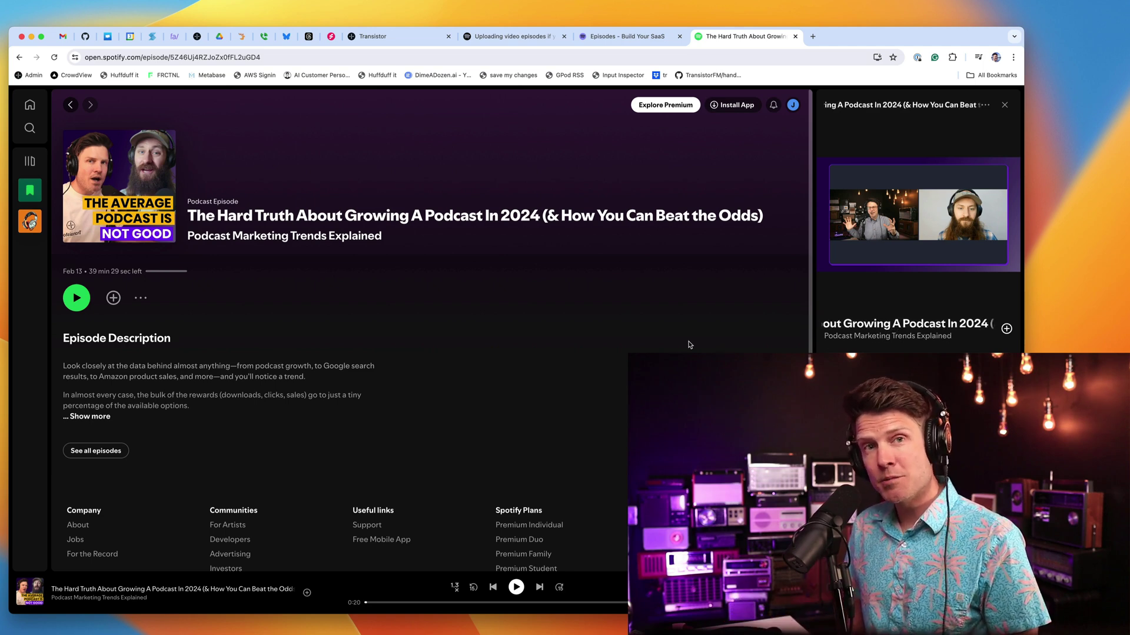
Open the Podcast Marketing Trends Explained overview from My Shows in Transistor, showing 9,691 all-time downloads
click(379, 39)
click(320, 103)
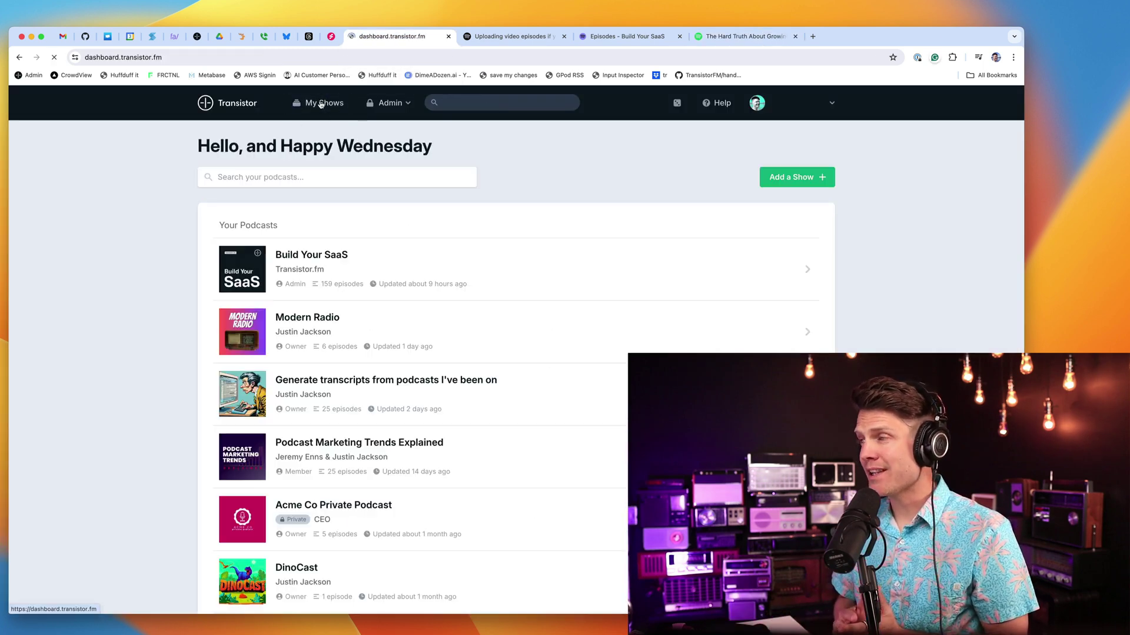
click(329, 441)
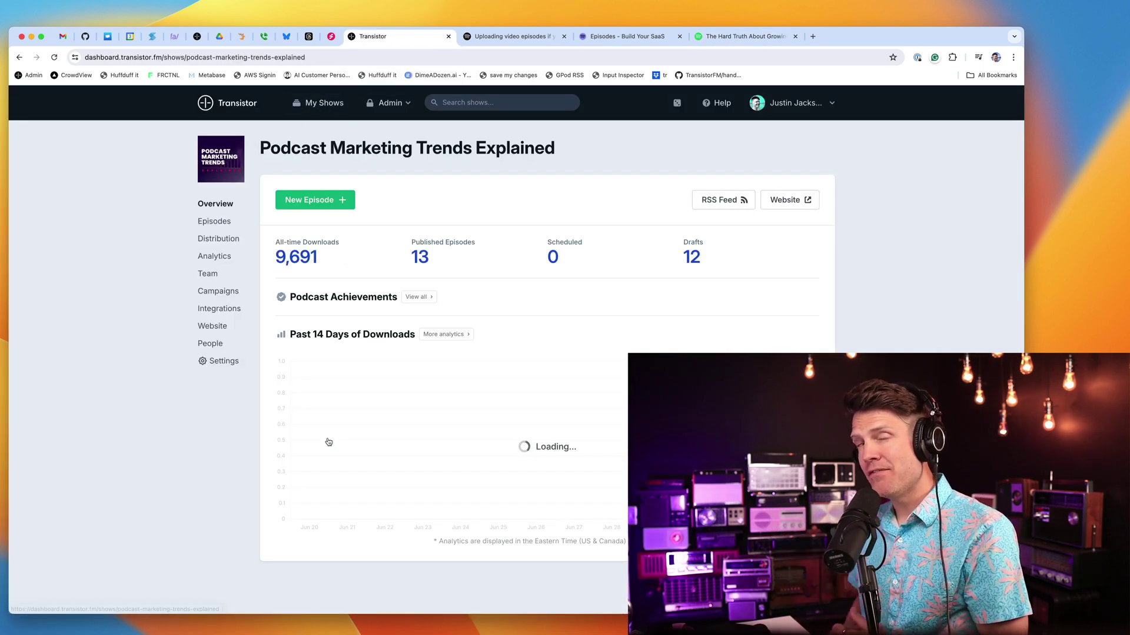
key(super+9)
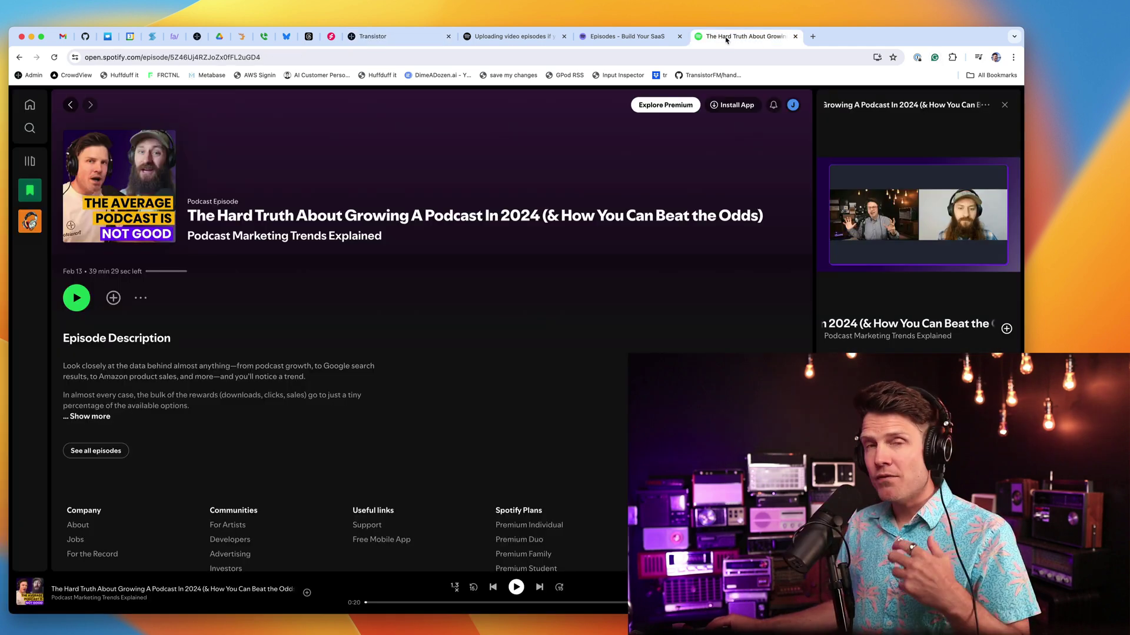
click(199, 40)
Open the show's Episodes list, view the YouTube video, then return to the Spotify episode page
click(226, 226)
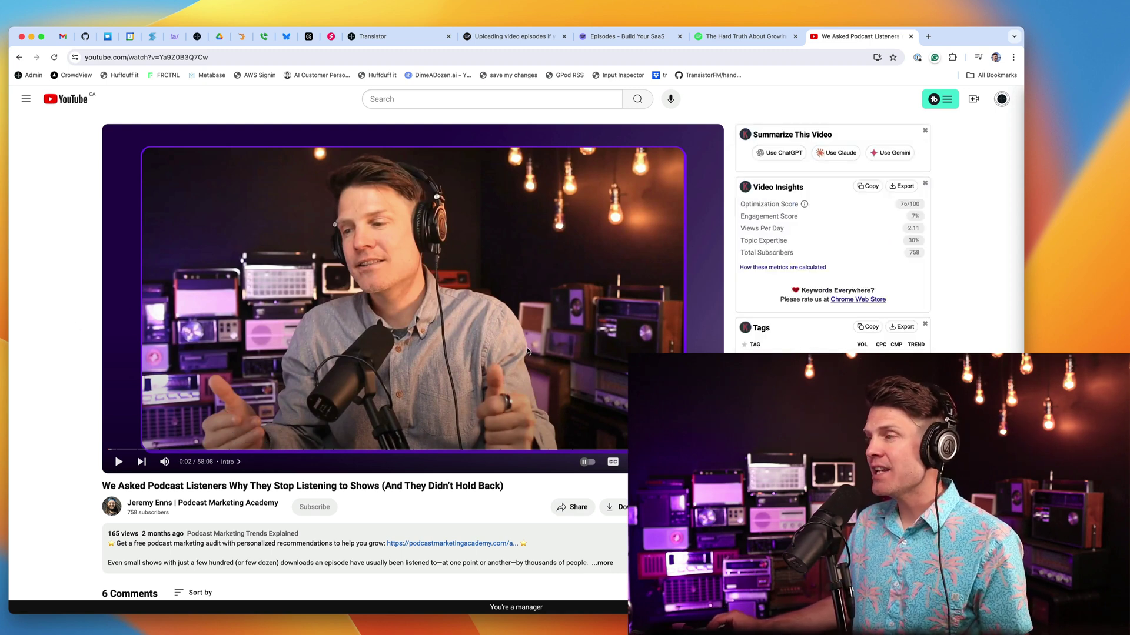
click(744, 36)
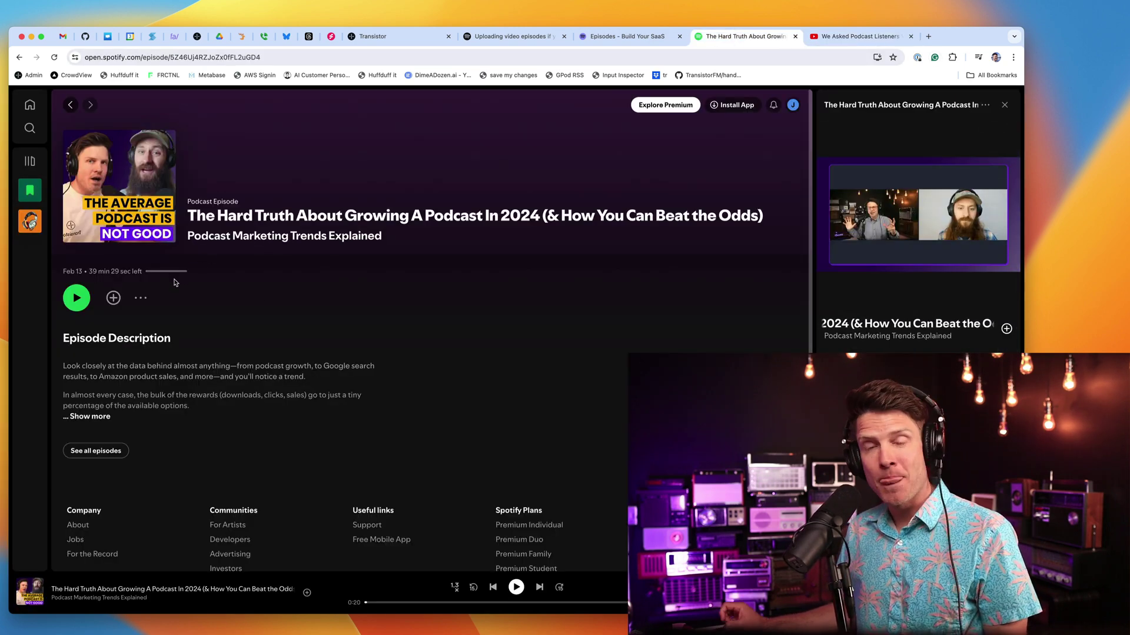
Start Upload video for the latest Build Your SaaS episode, then return to the Spotify episode
key(ctrl+shift+Tab)
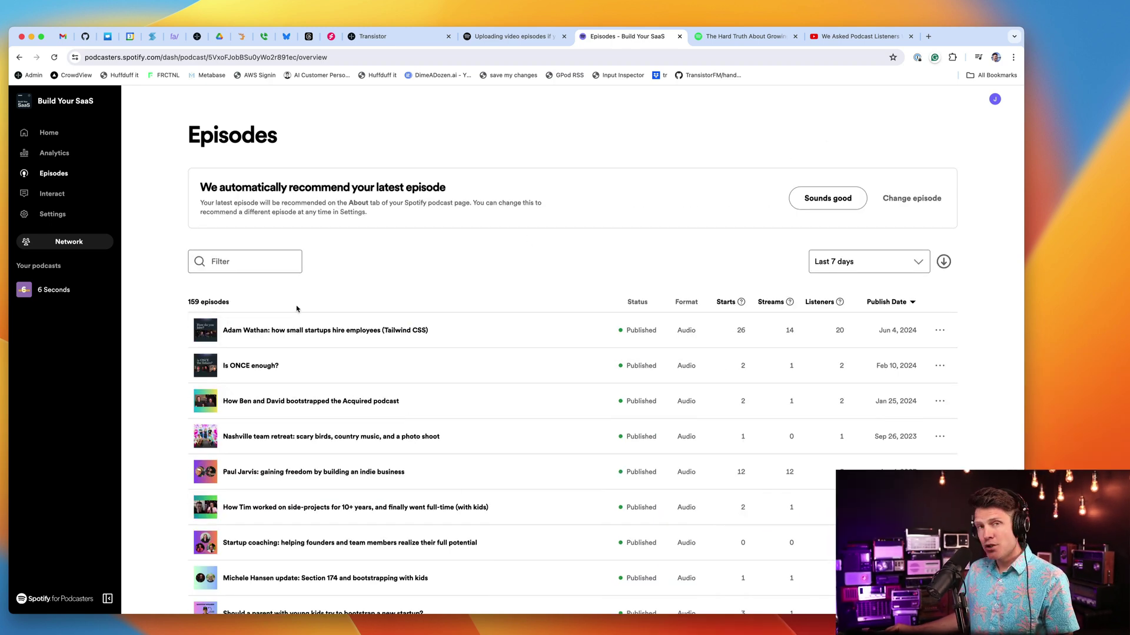
click(947, 333)
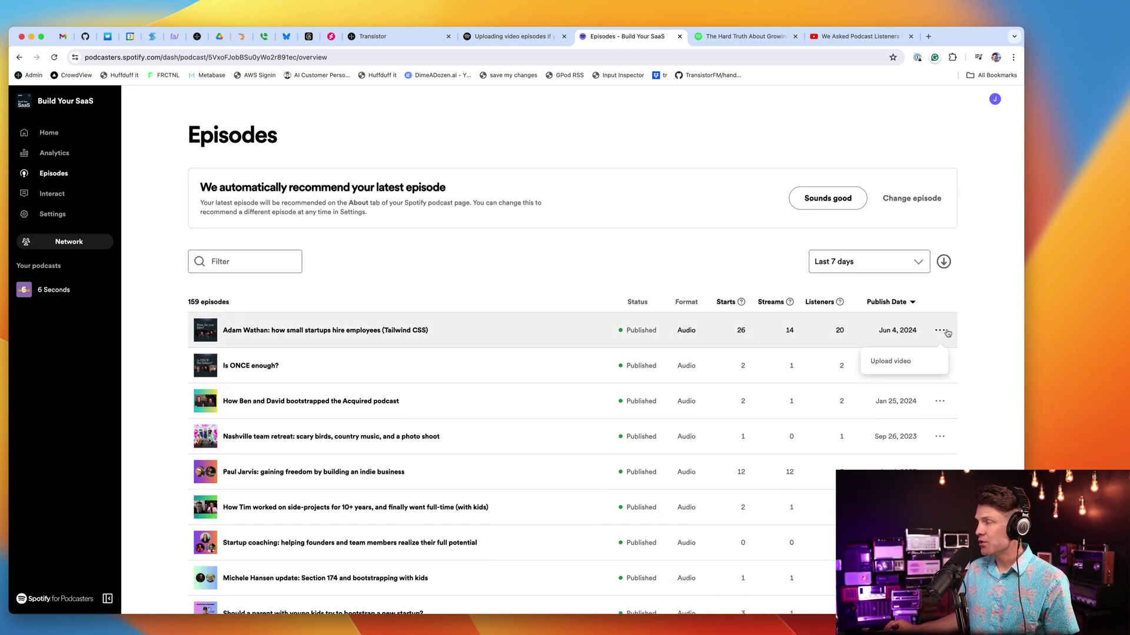
click(891, 363)
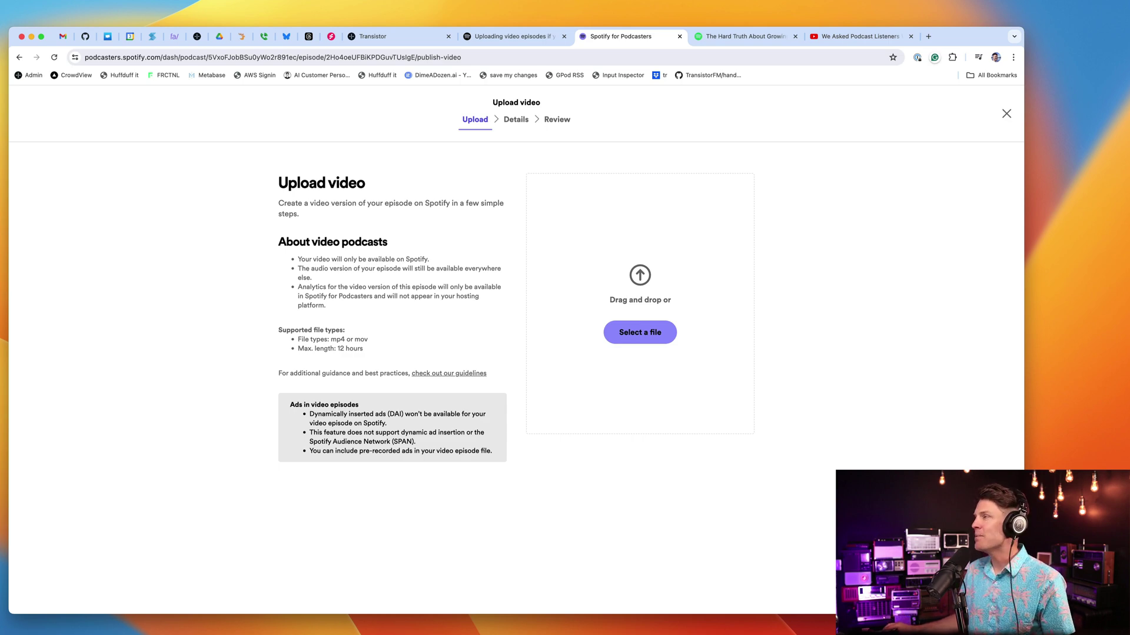
click(759, 35)
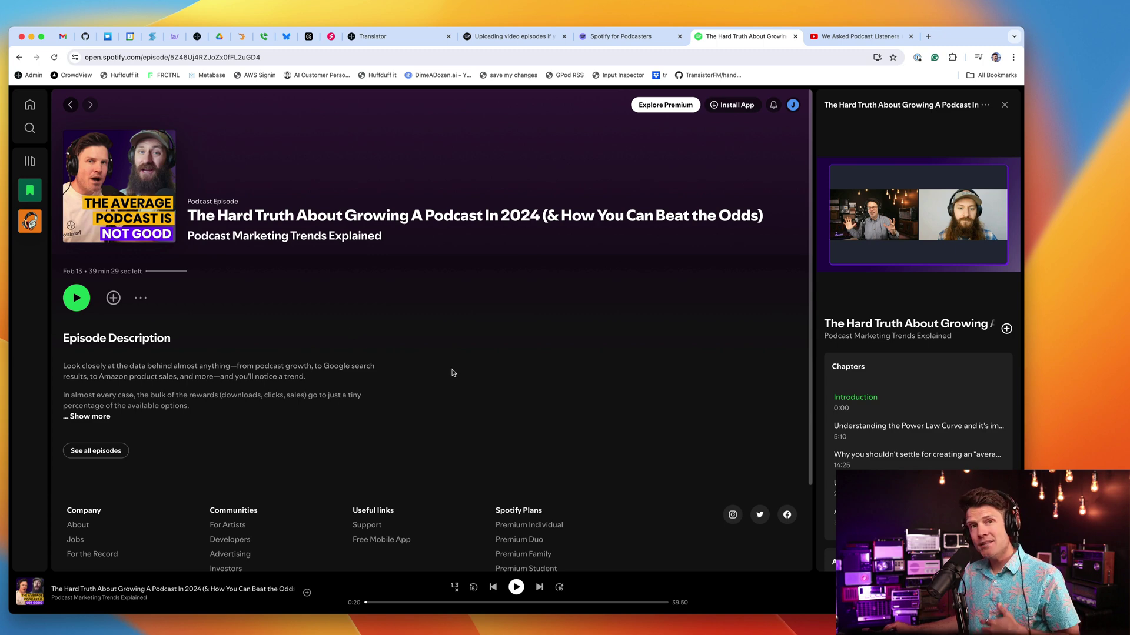
Copy the episode's embed code via Share > Embed episode with Show code, for the blog draft
mouse_move(900, 253)
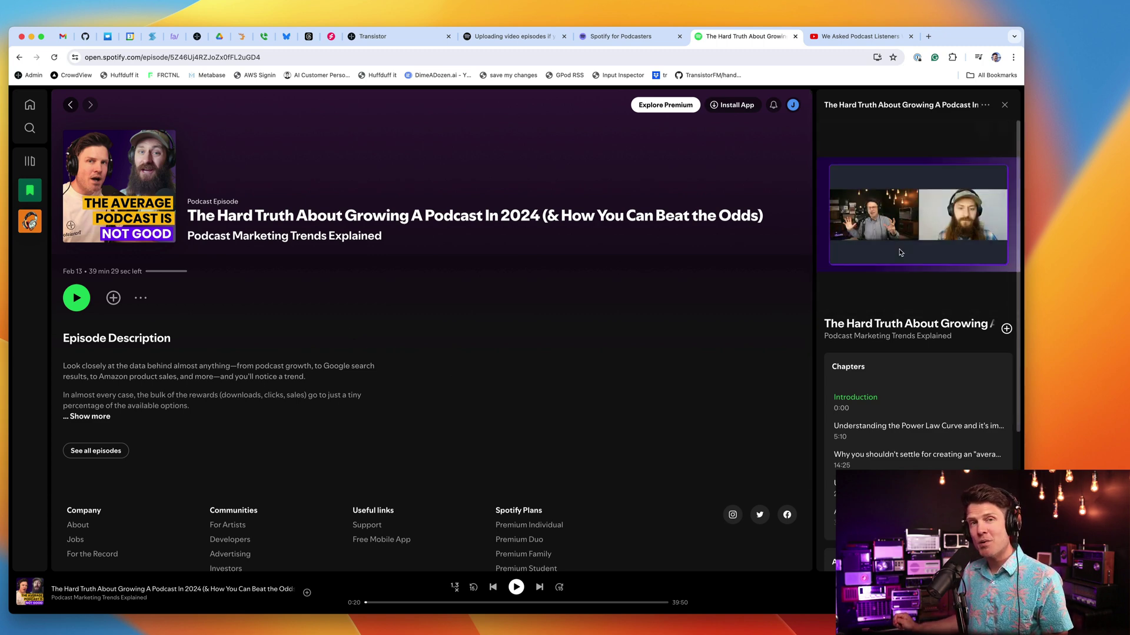
click(985, 105)
mouse_move(944, 186)
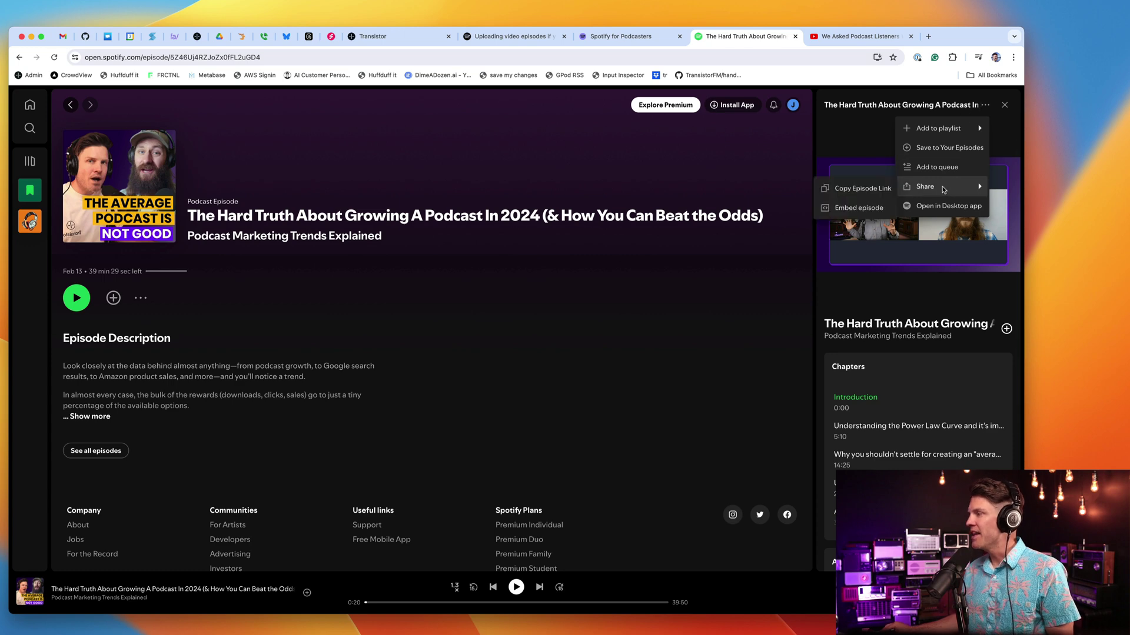
click(873, 207)
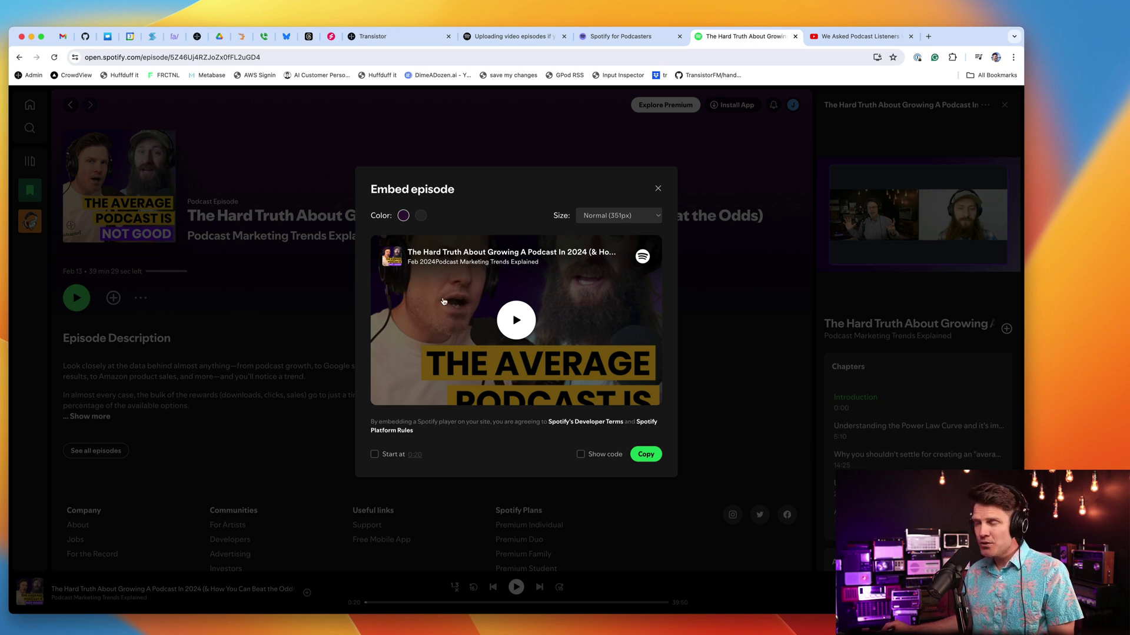
click(581, 454)
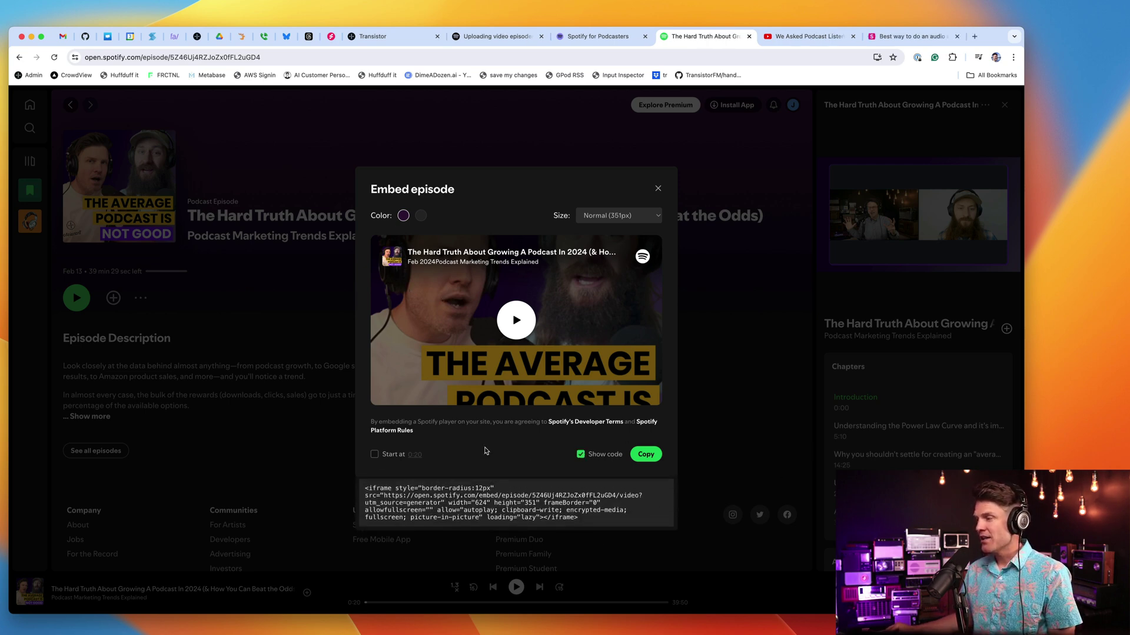
click(650, 457)
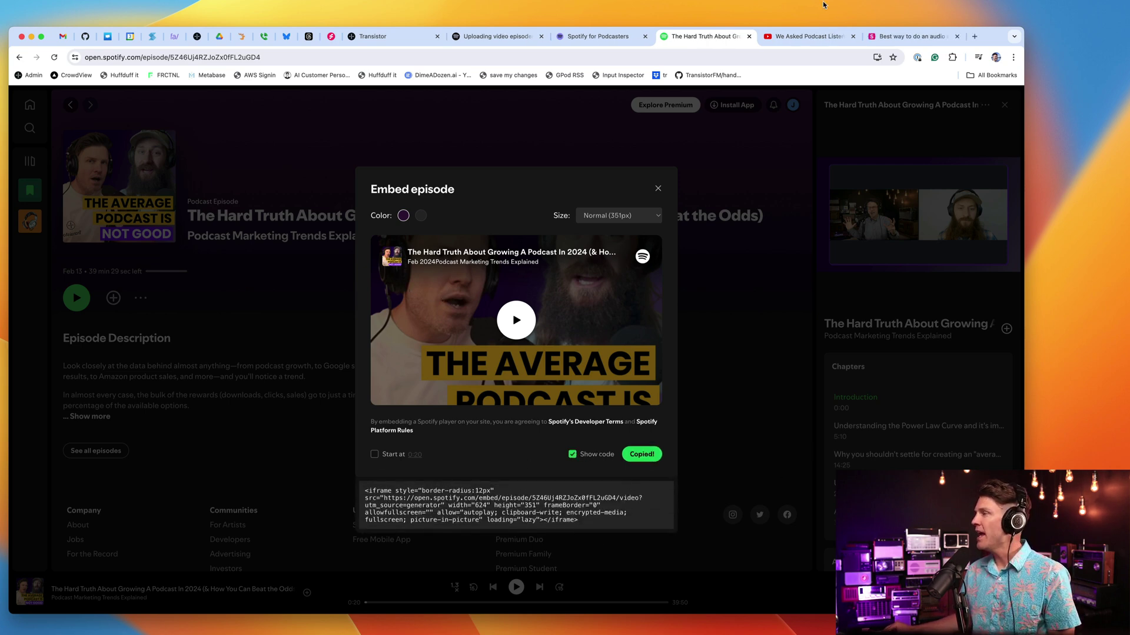
click(912, 36)
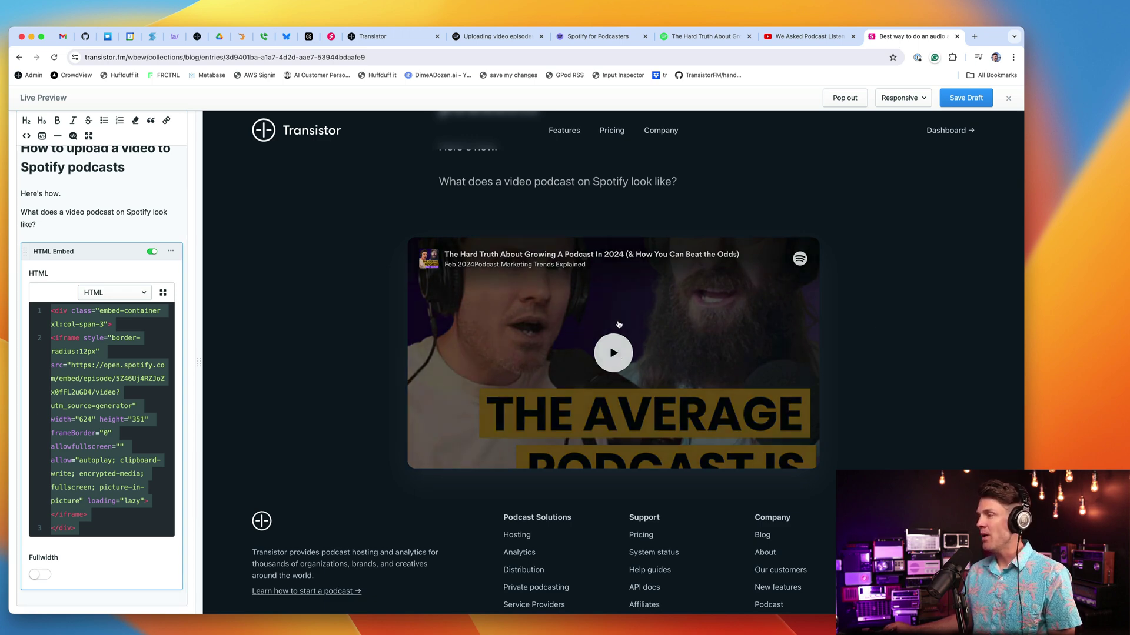
Play the embedded Spotify video in the Webflow blog post's Live Preview
click(625, 356)
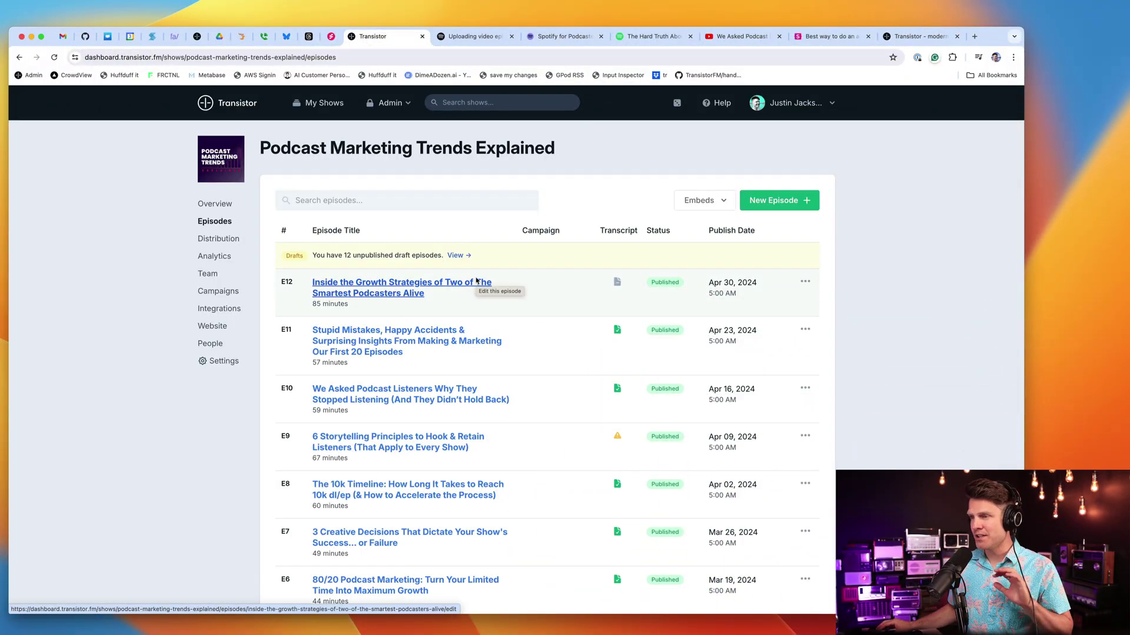
Open the show's Distribution page and scroll through the Spotify, Apple, Pocket Casts and Deezer listings
click(220, 242)
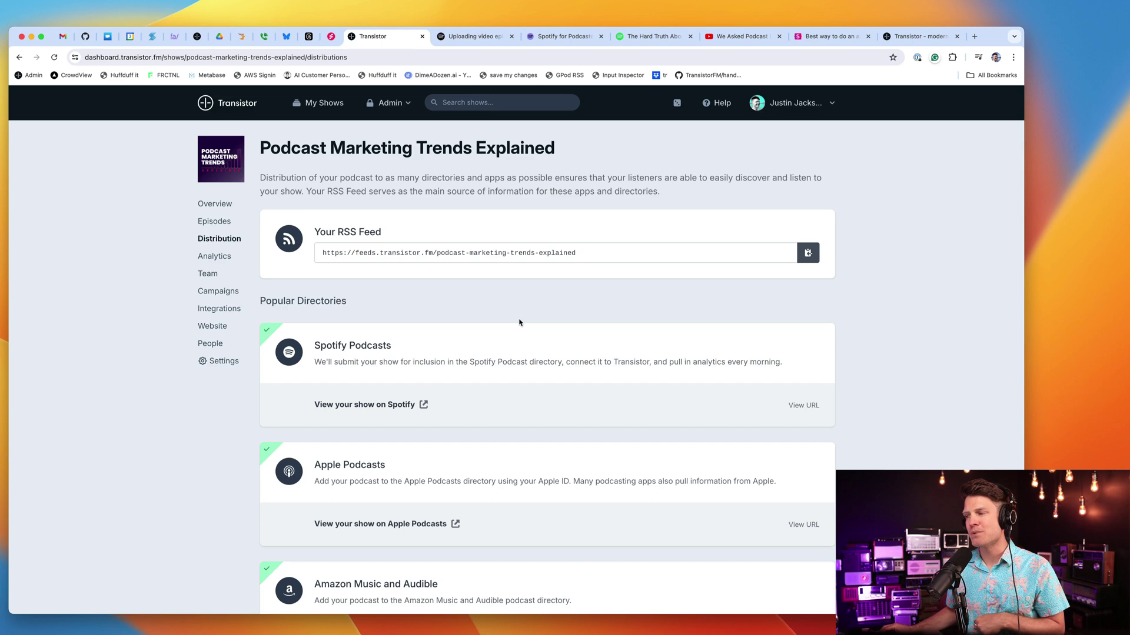
scroll(606, 457, down, 4)
scroll(603, 471, down, 5)
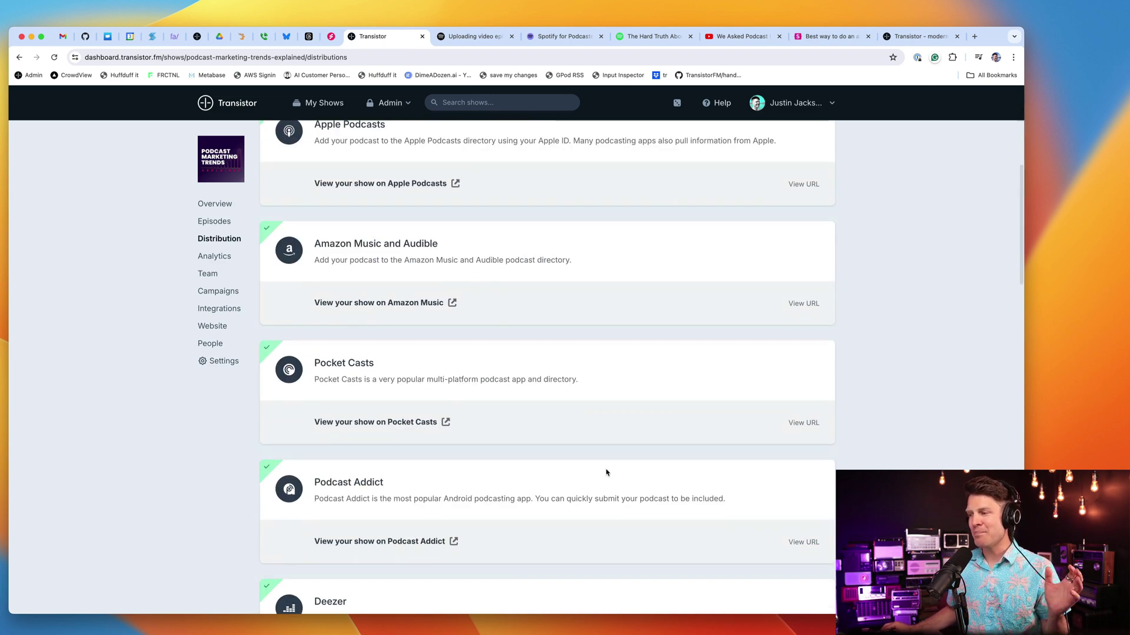
scroll(608, 470, down, 1)
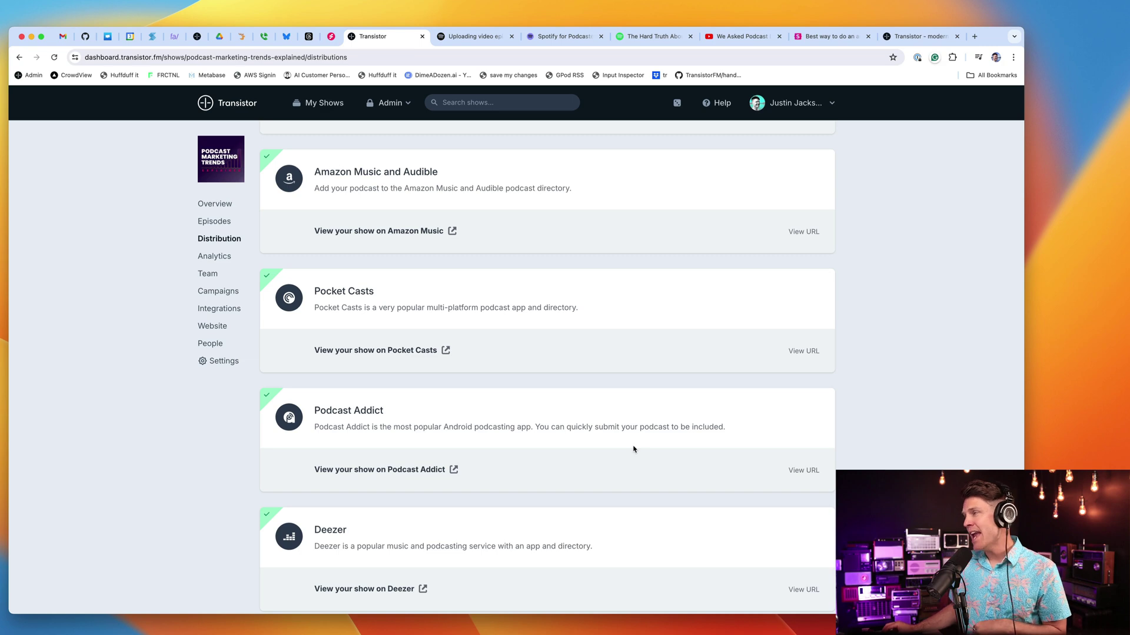
Glance at the YouTube and Spotify for Podcasters tabs, then bring up the transistor.fm homepage
click(721, 40)
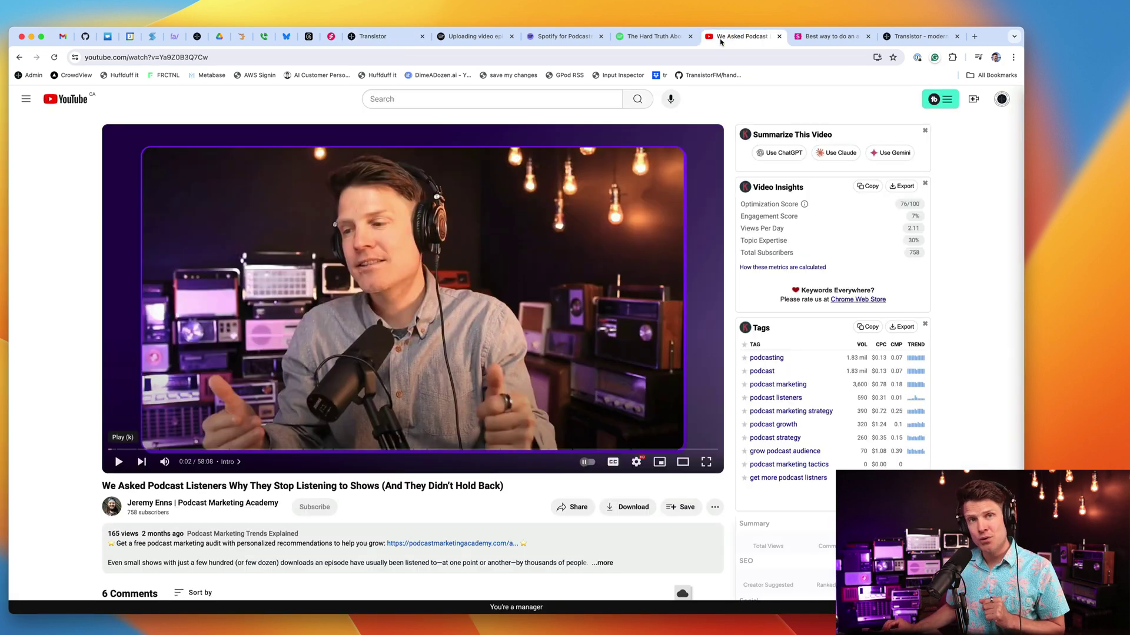
click(578, 38)
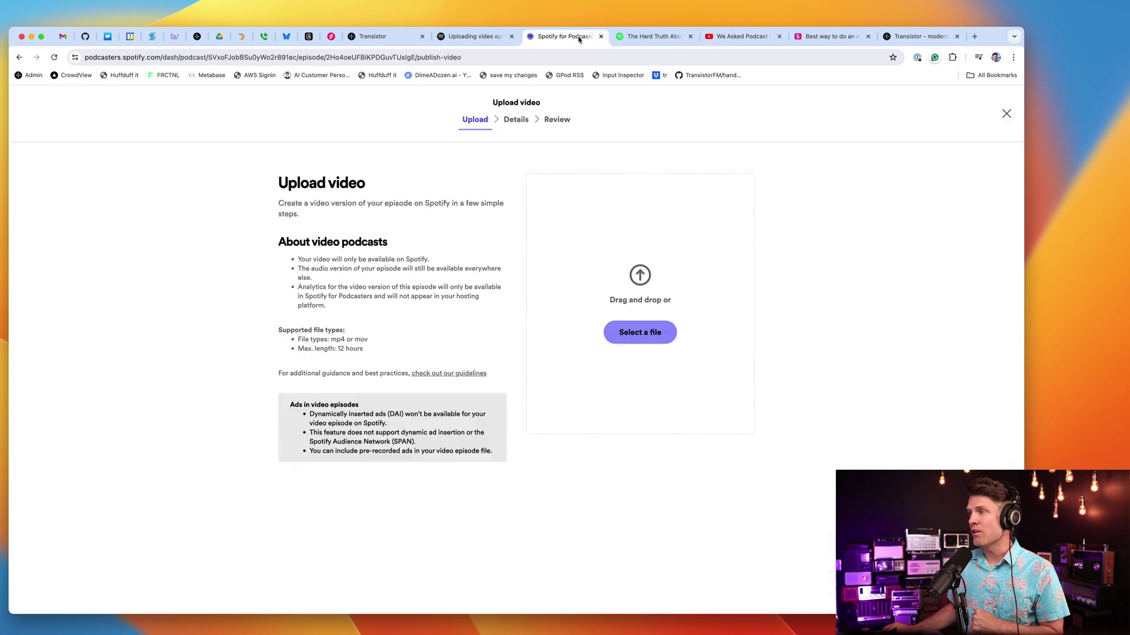
click(931, 39)
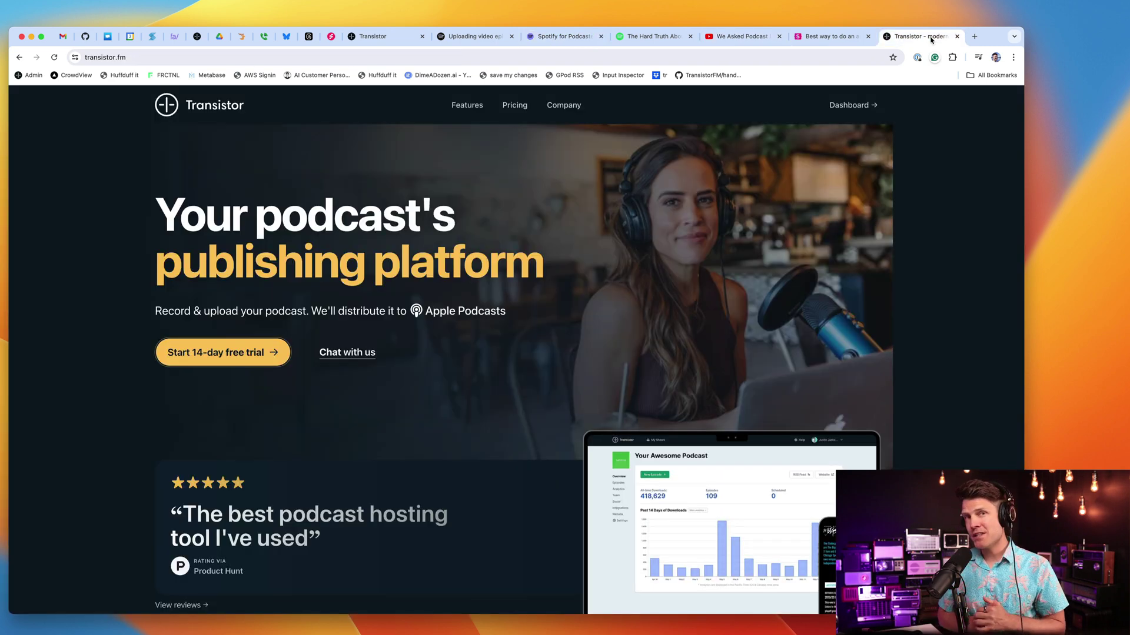